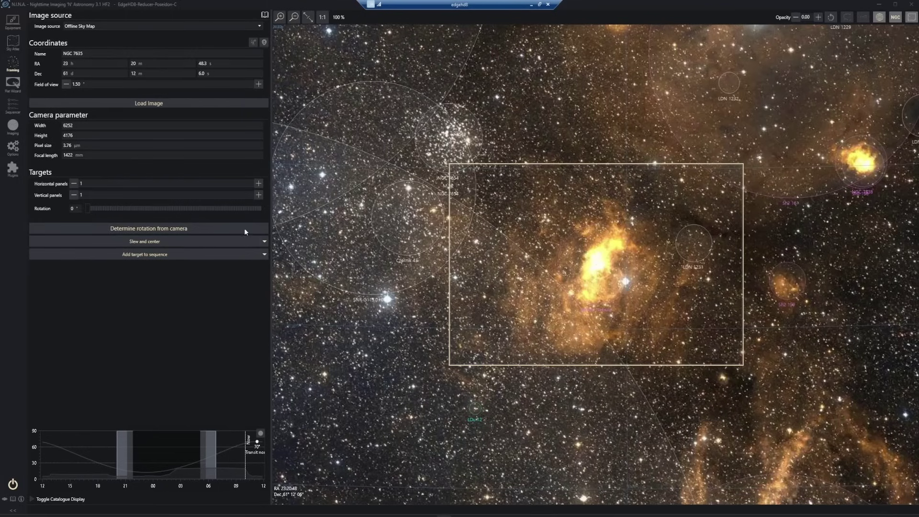
# Preview the NGC 7635 framing as a 2×2 mosaic with 2 horizontal and 2 vertical panels
pyautogui.click(259, 184)
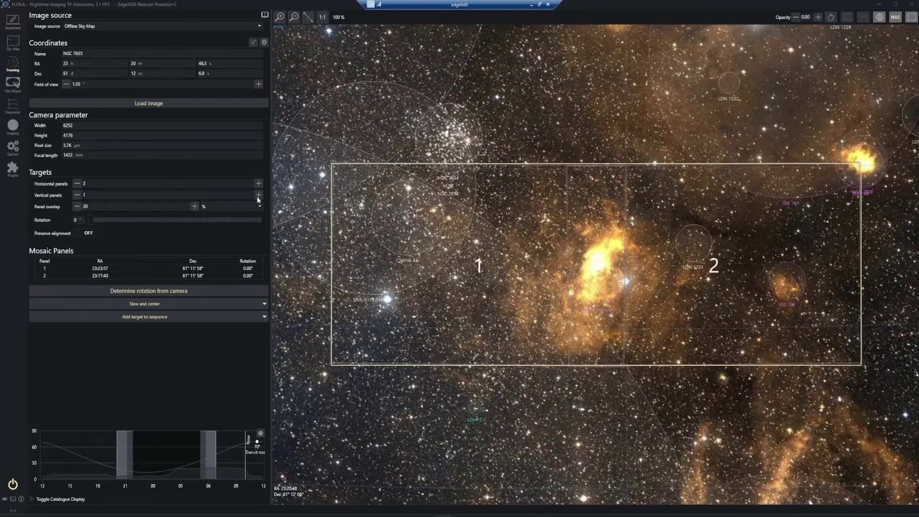
pyautogui.click(258, 194)
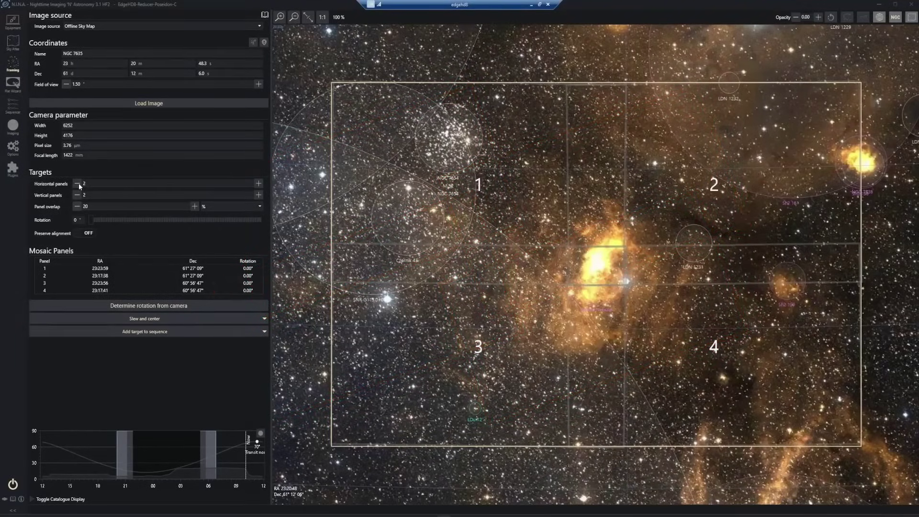
# Reset the framing to a single panel and rotate it to 50°
pyautogui.click(77, 183)
pyautogui.click(77, 195)
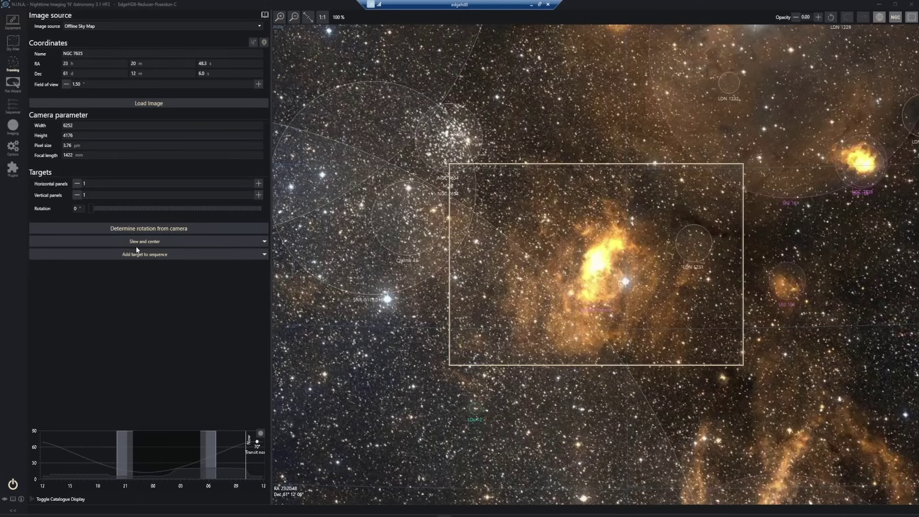
pyautogui.moveTo(94, 208); pyautogui.dragTo(102, 208)
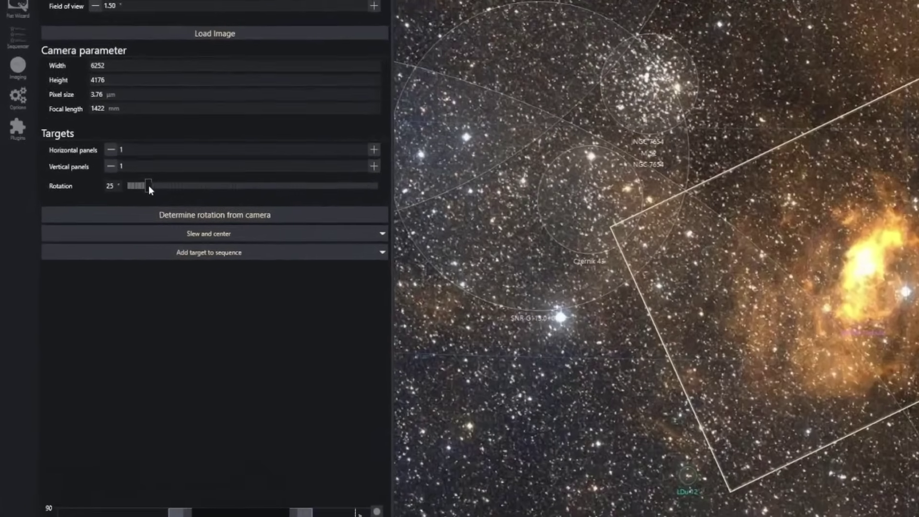
pyautogui.moveTo(103, 208); pyautogui.dragTo(114, 209)
pyautogui.moveTo(170, 186); pyautogui.dragTo(171, 187)
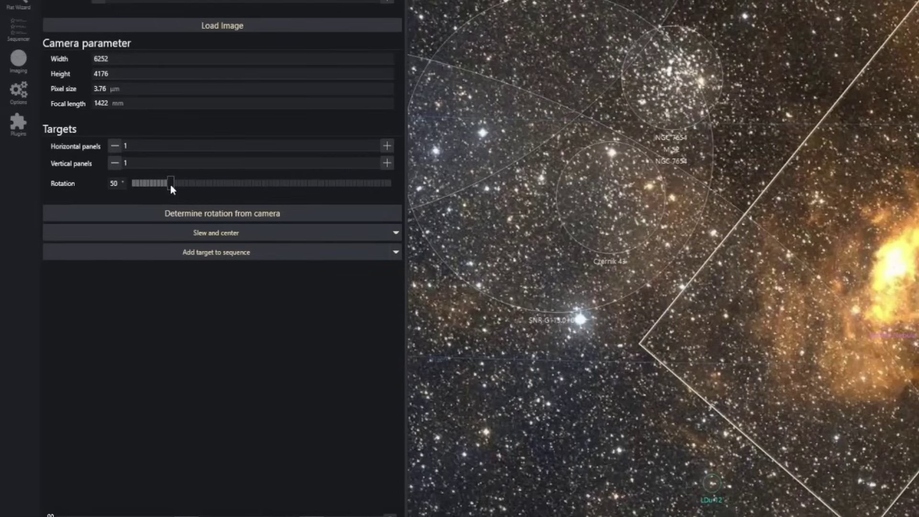
# Leave the slew option unchanged and make the rotated mosaic 2 panels wide by 2 tall
pyautogui.click(396, 234)
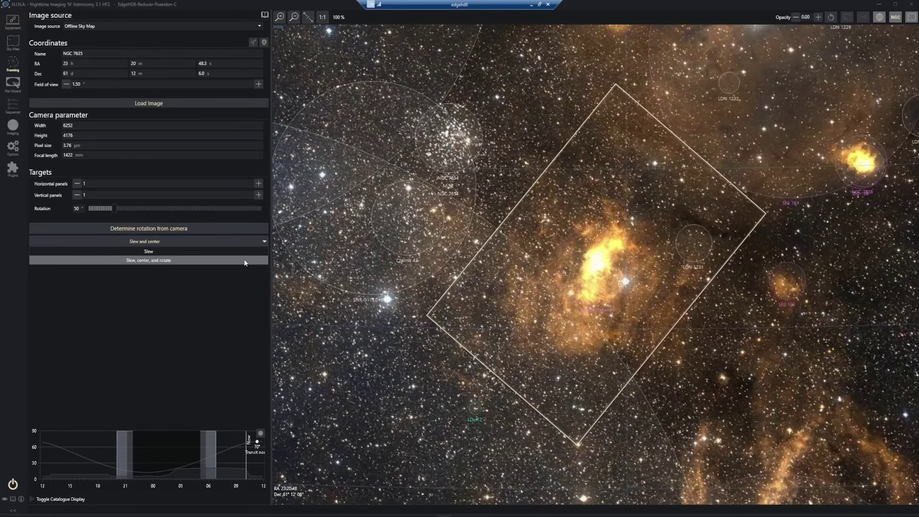
pyautogui.click(228, 323)
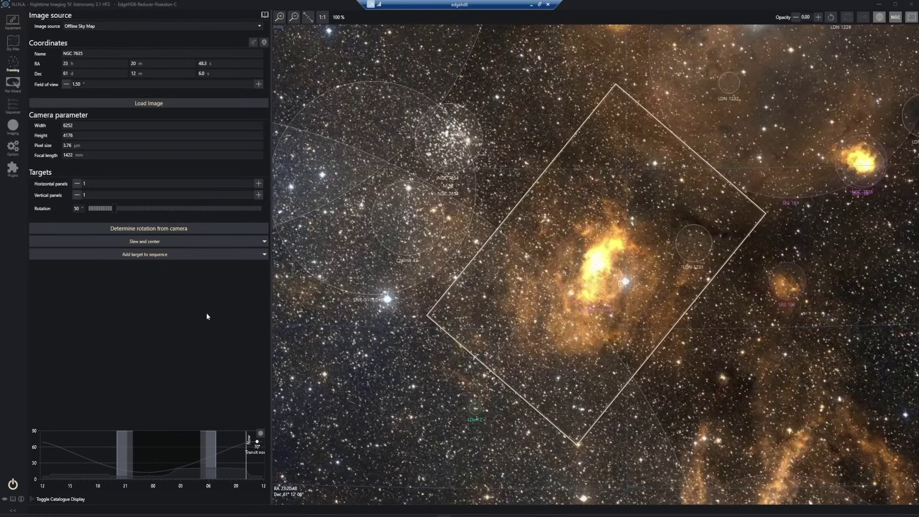
pyautogui.click(258, 184)
pyautogui.click(258, 195)
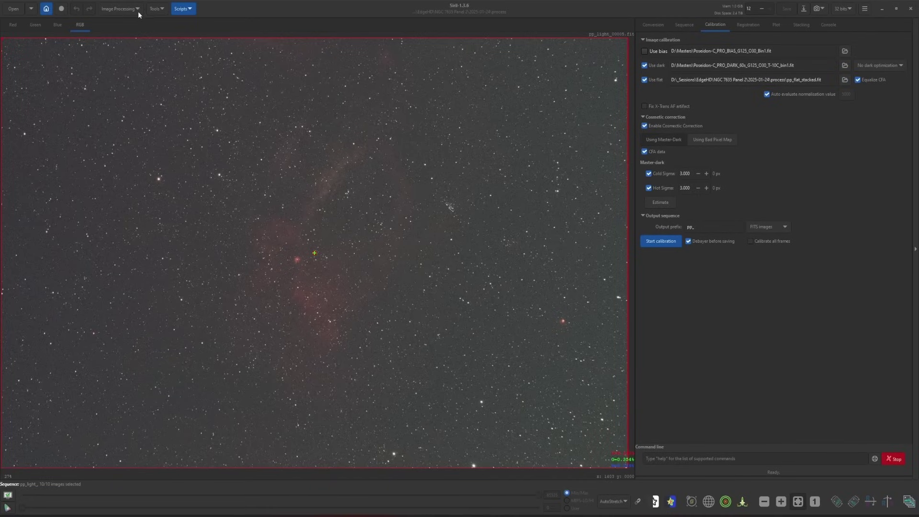
# Run background extraction with a generated sample grid on all 10 pp_light_ frames, producing bkg_ frames
pyautogui.click(138, 9)
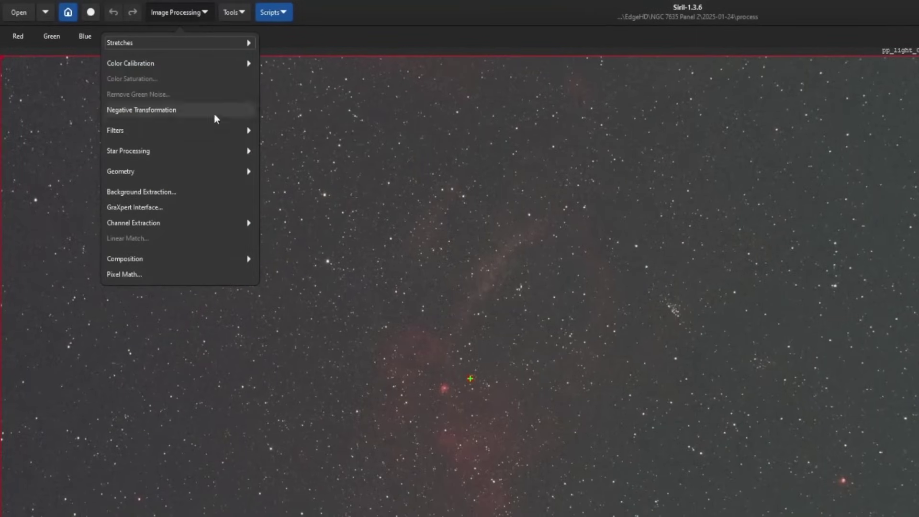
pyautogui.click(187, 192)
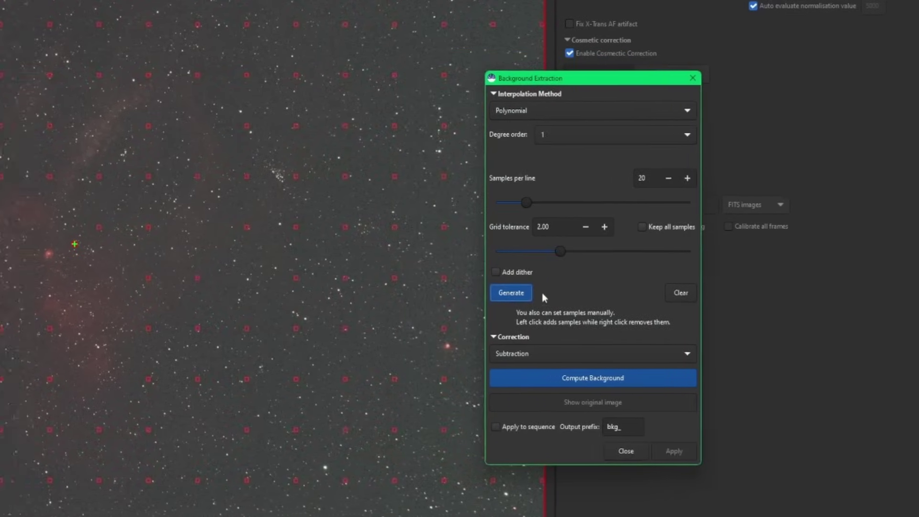
pyautogui.click(54, 428)
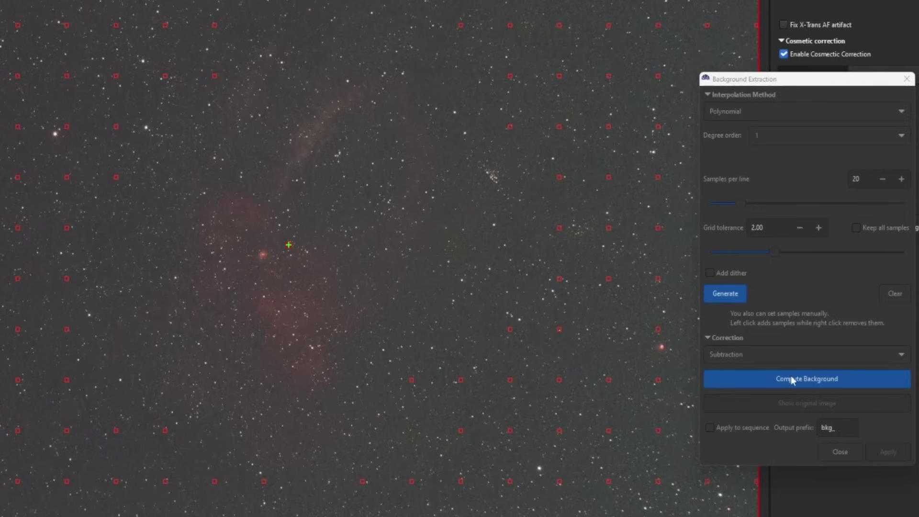
pyautogui.click(791, 377)
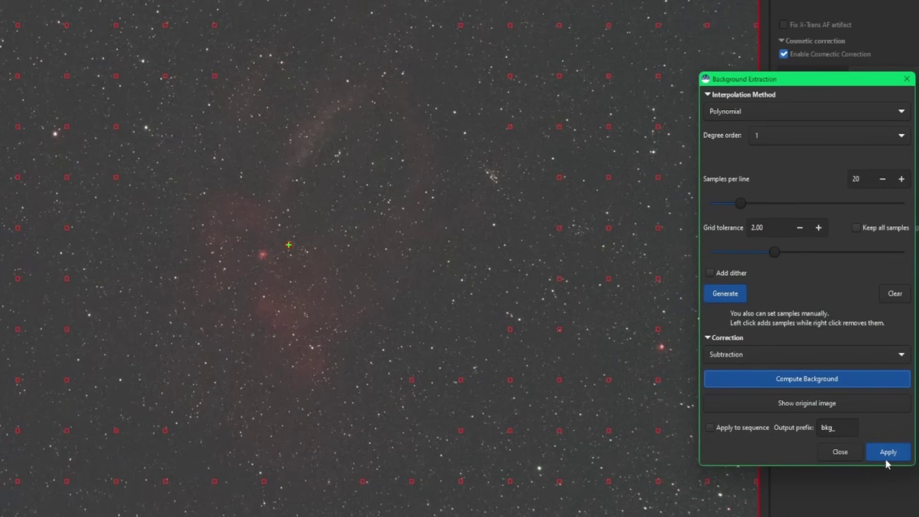
pyautogui.click(707, 428)
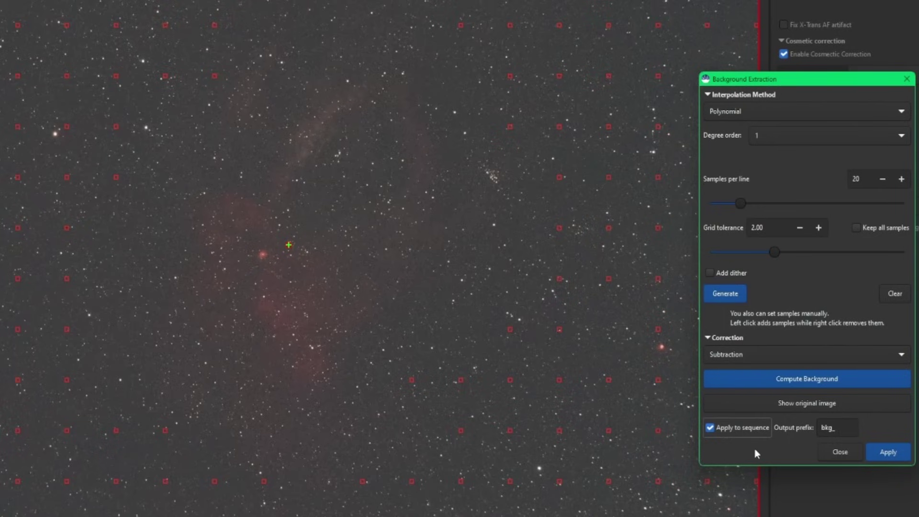
pyautogui.click(891, 452)
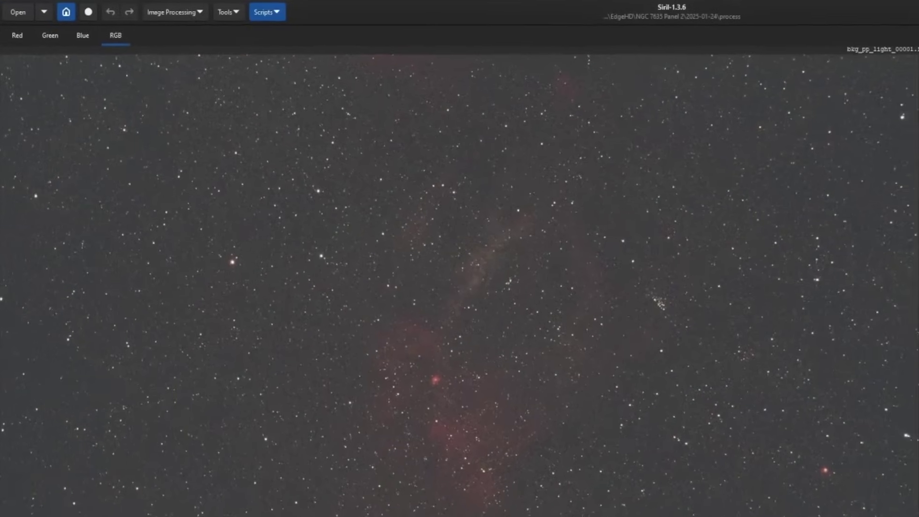
# Plate-solve the first bkg_ frame, giving 1.831 arcsec/px and 423.51 mm focal length
pyautogui.click(240, 10)
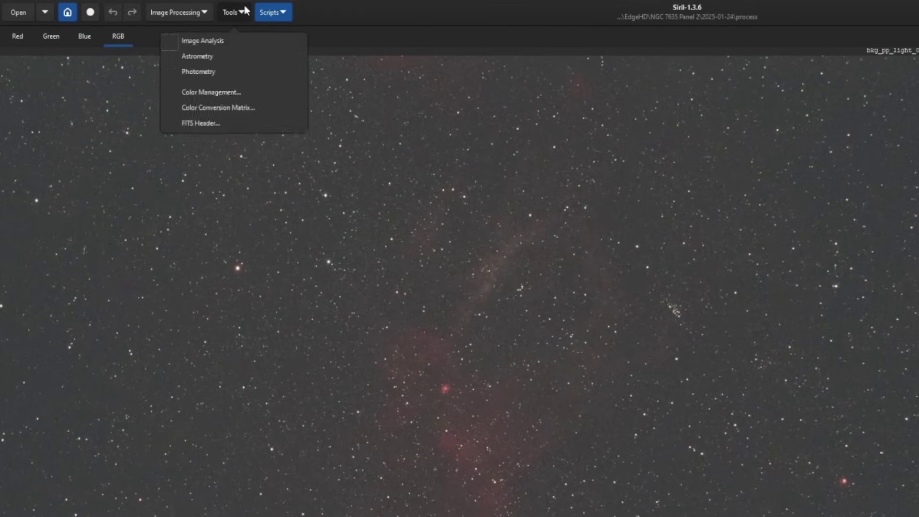
pyautogui.click(243, 55)
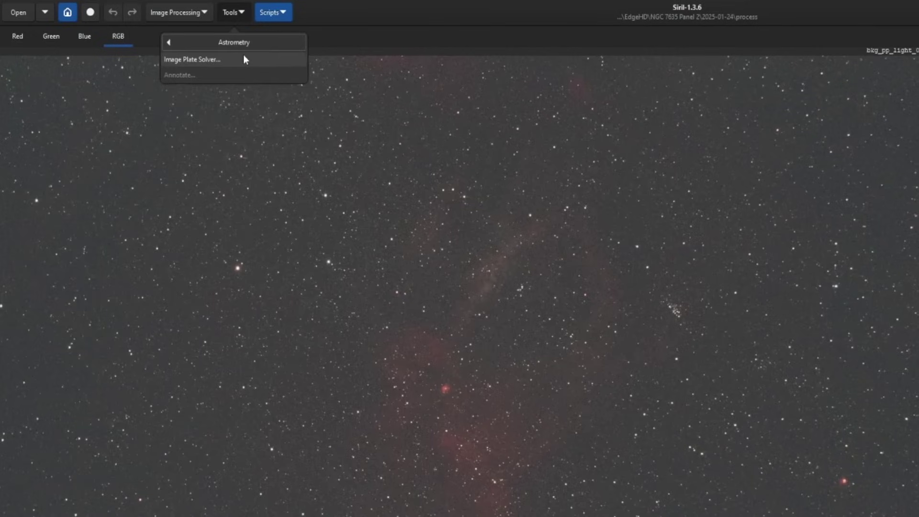
pyautogui.click(234, 60)
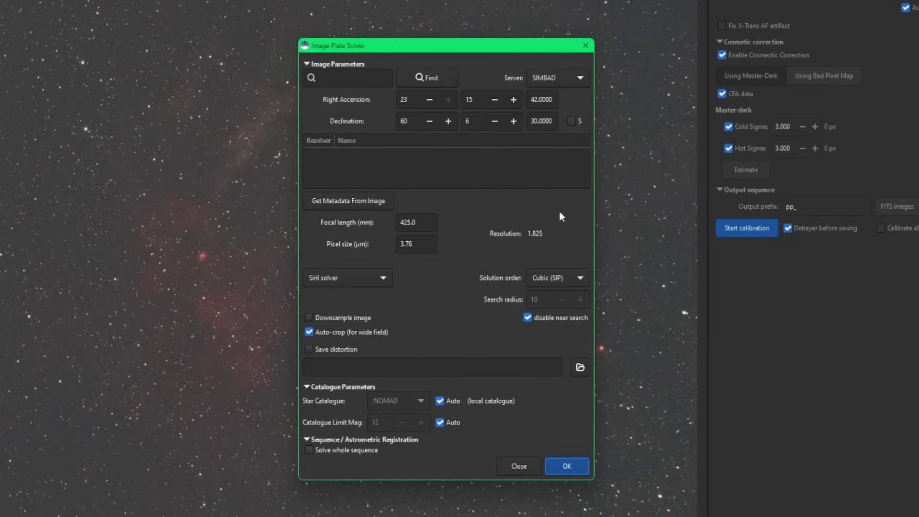
pyautogui.click(574, 464)
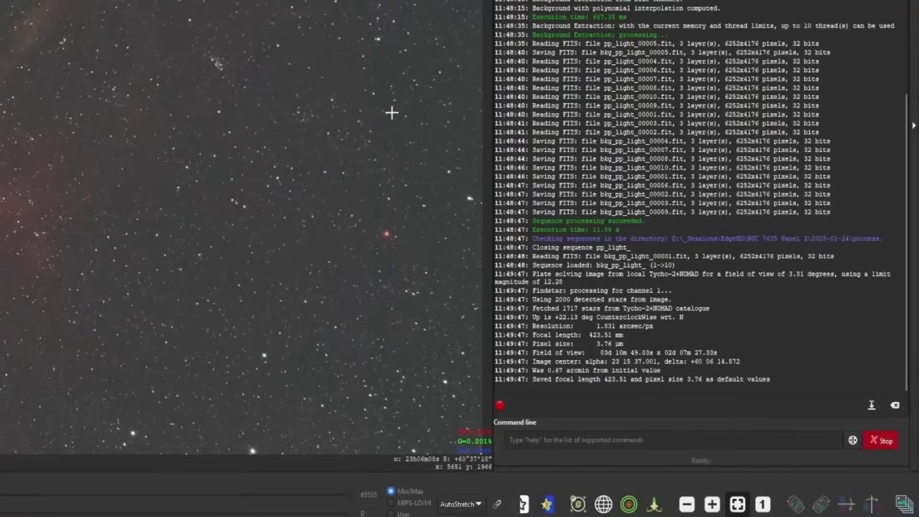
pyautogui.click(658, 34)
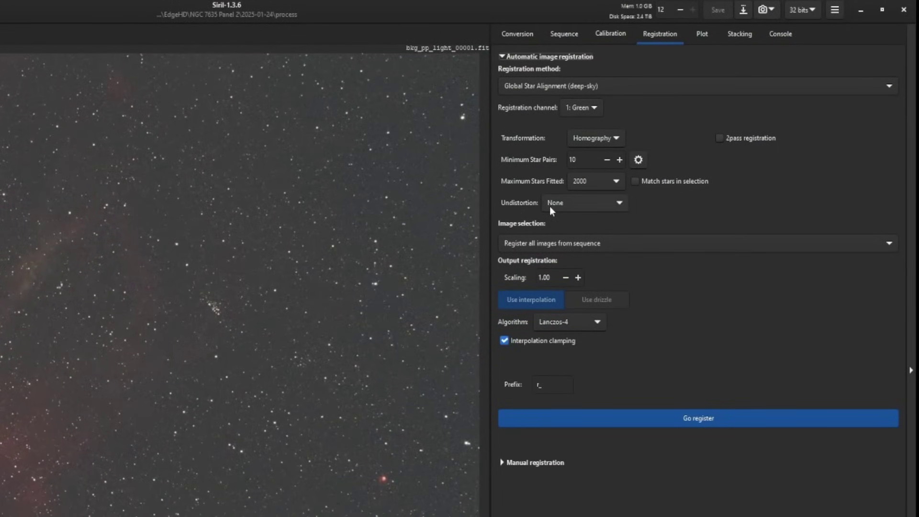
# Set registration undistortion to 'From image', then move on to the Stacking settings
pyautogui.click(619, 204)
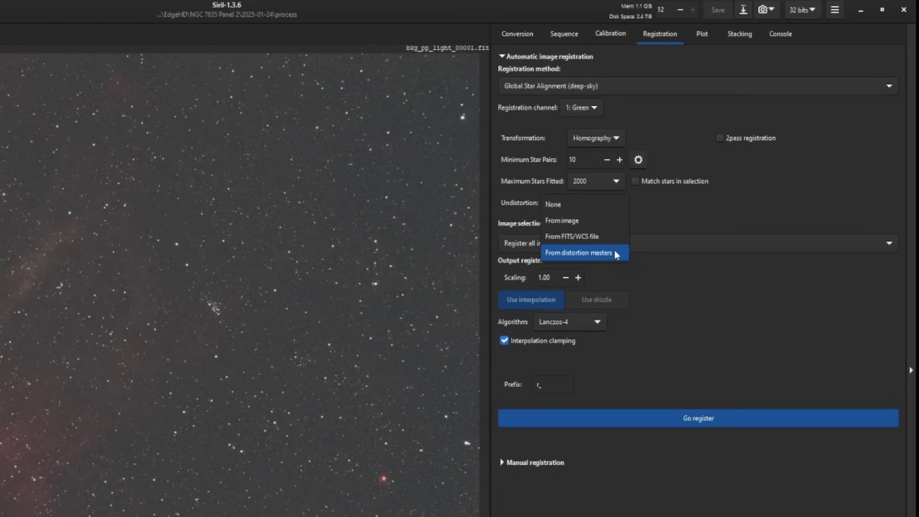
pyautogui.click(598, 223)
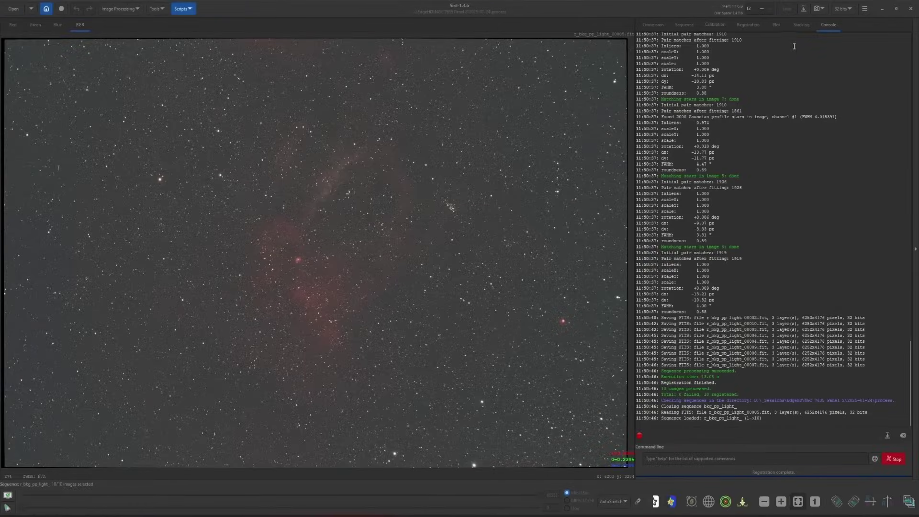
pyautogui.click(801, 24)
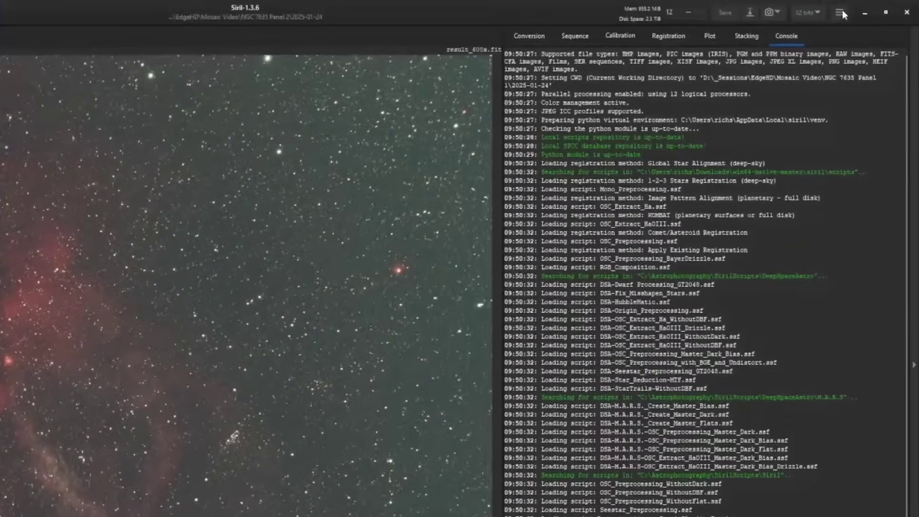
# Enable the DSA-OSC_Preprocessing_with_BGE_and_Undistort.ssf repository script in the Get Scripts preferences
pyautogui.click(865, 9)
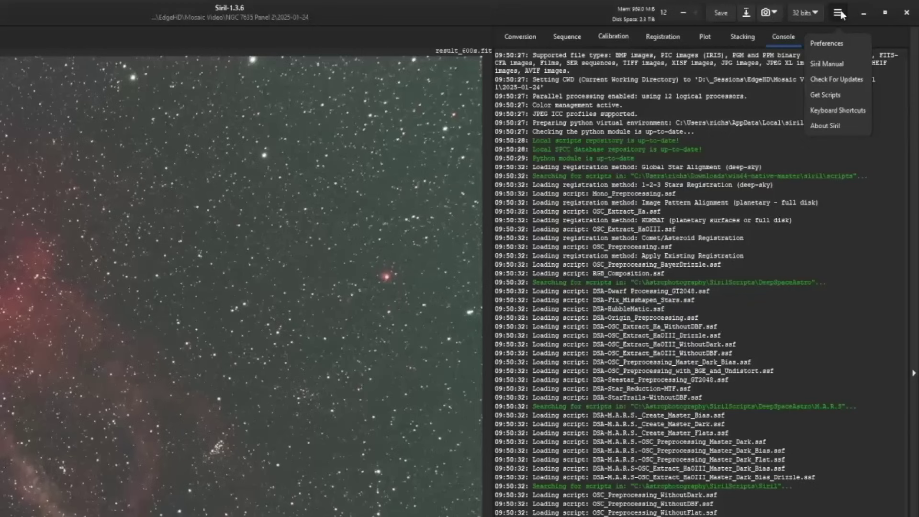
pyautogui.click(846, 95)
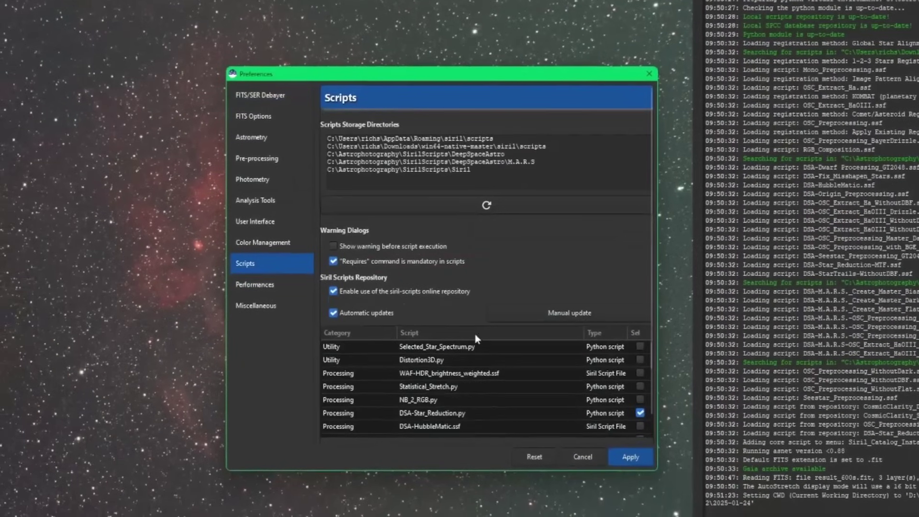
pyautogui.click(417, 334)
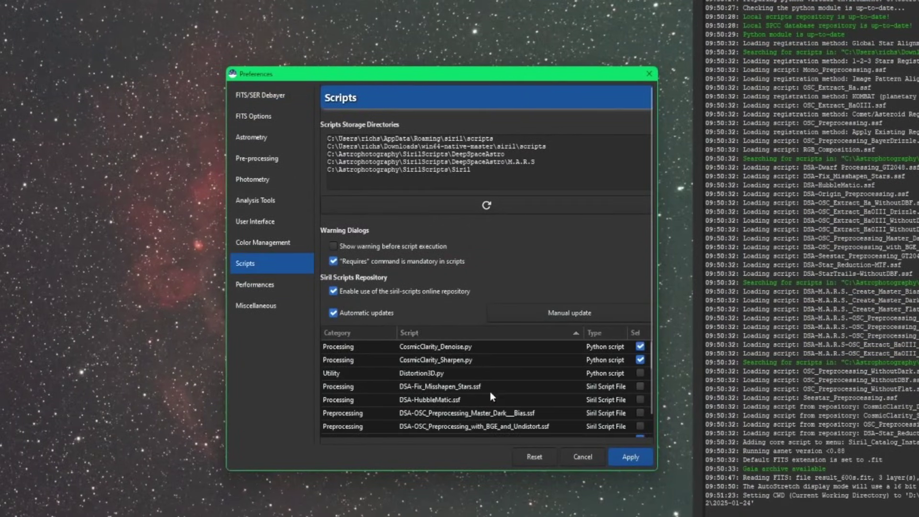
pyautogui.scroll(-1, 486, 395)
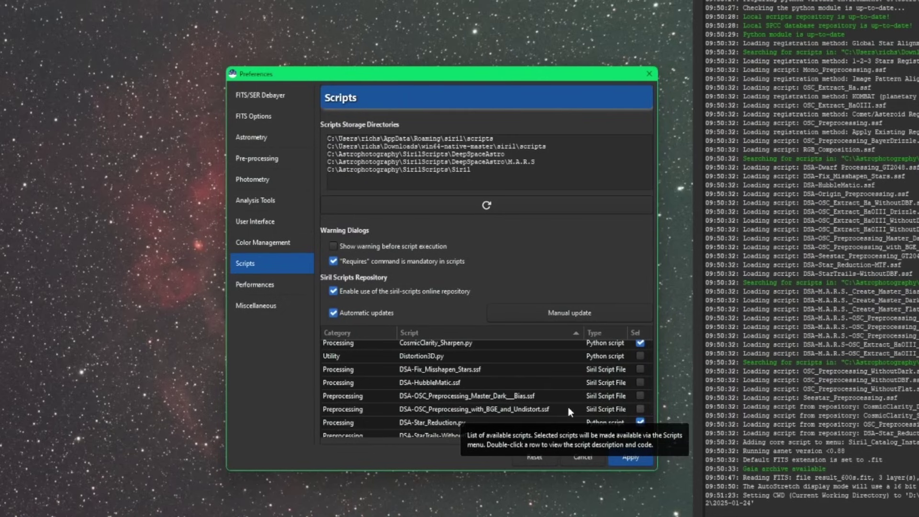
pyautogui.click(639, 409)
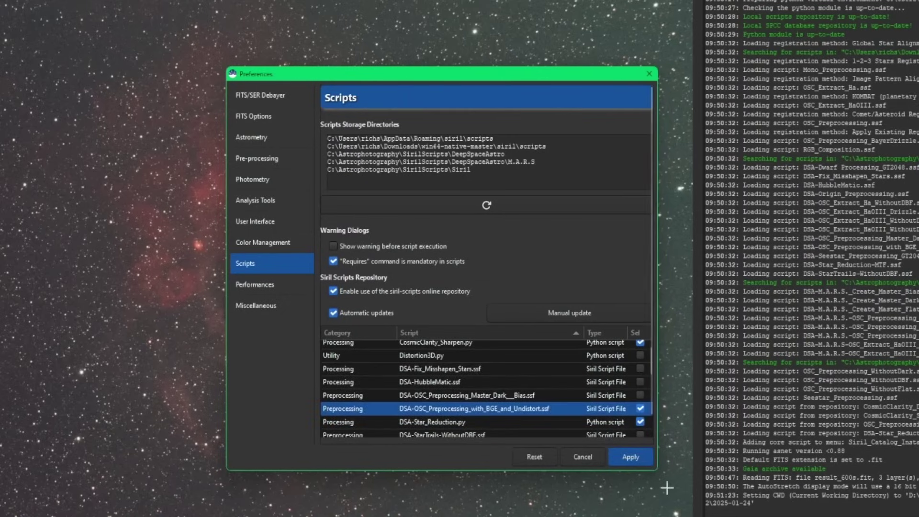
pyautogui.click(636, 455)
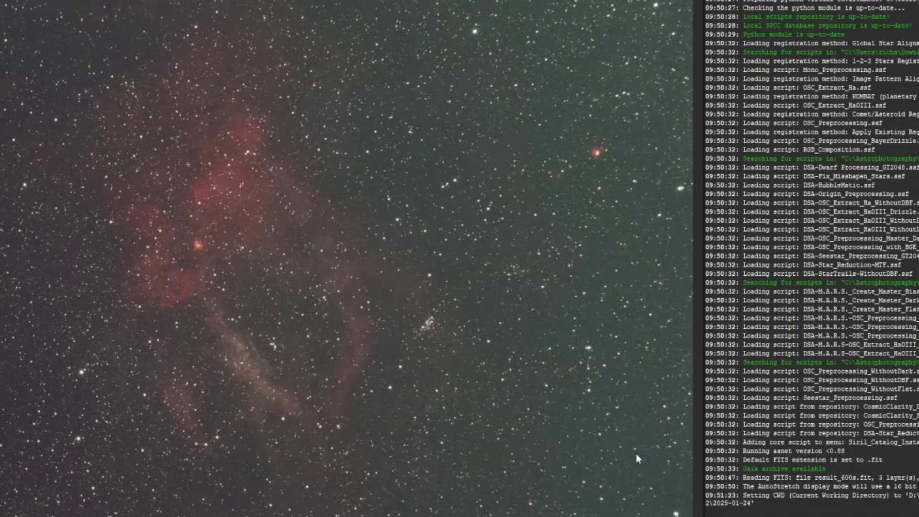
# Run DSA-OSC_Preprocessing_with_BGE_and_Undistort.ssf from the Siril Script Files menu
pyautogui.click(280, 13)
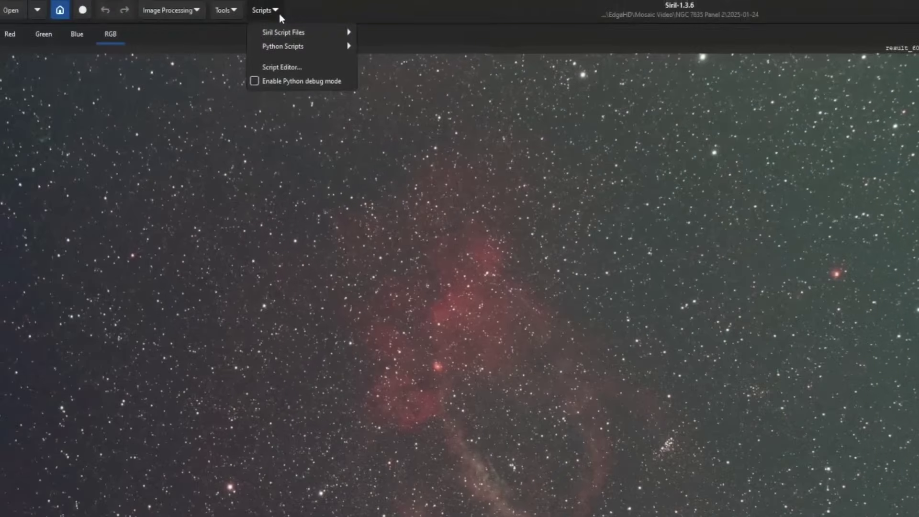
pyautogui.moveTo(289, 39)
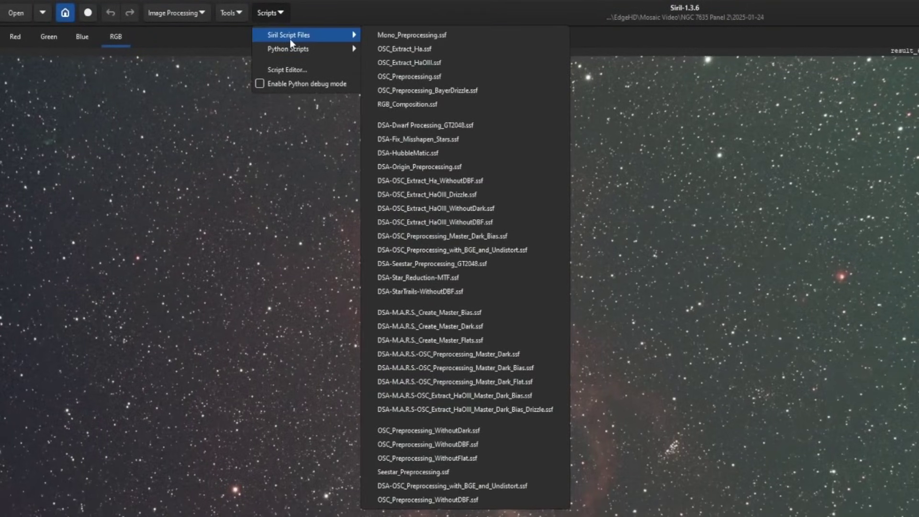
pyautogui.click(545, 487)
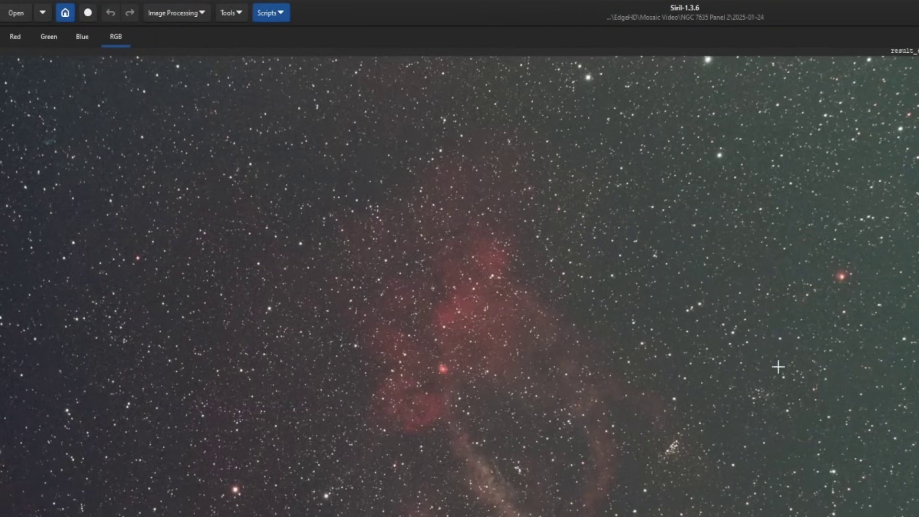
# In Panel 1's 2025-01-24 folder, check the lights folder (14 frames) and flats folder (50 frames)
pyautogui.hotkey('alt', 'Tab')
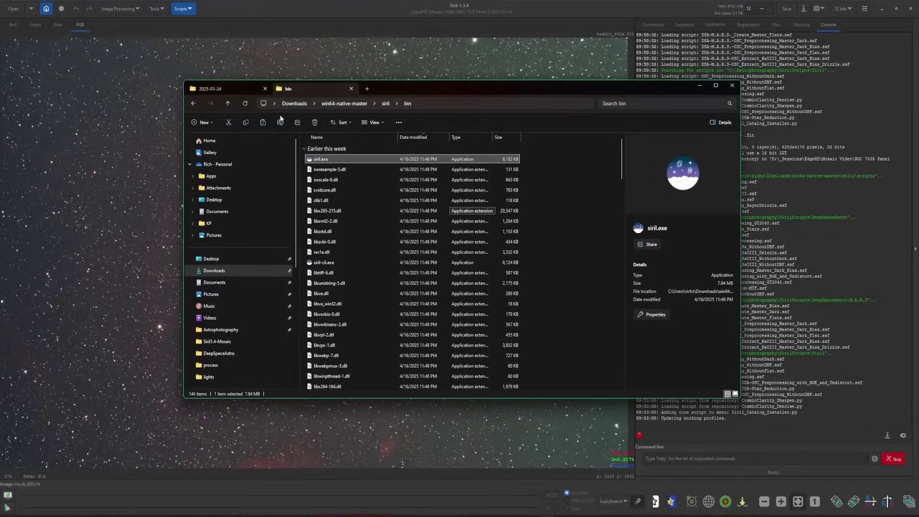
pyautogui.click(235, 87)
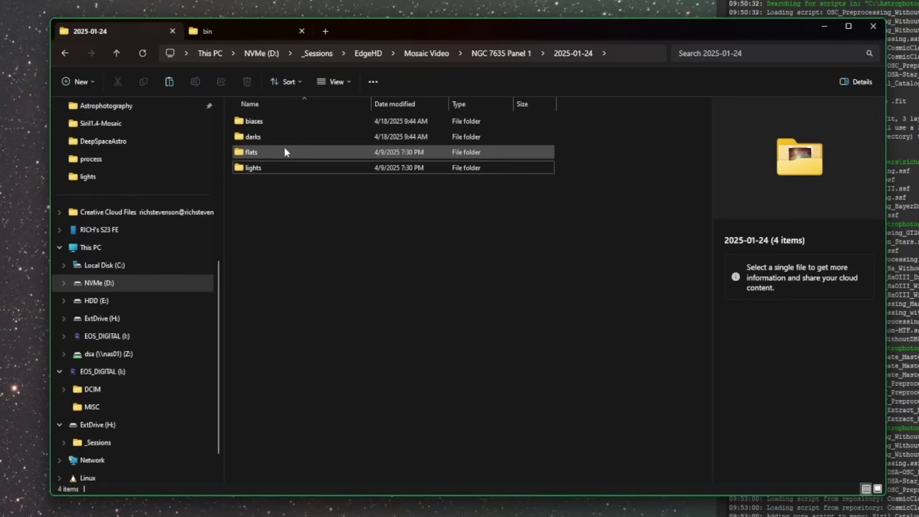
pyautogui.doubleClick(308, 167)
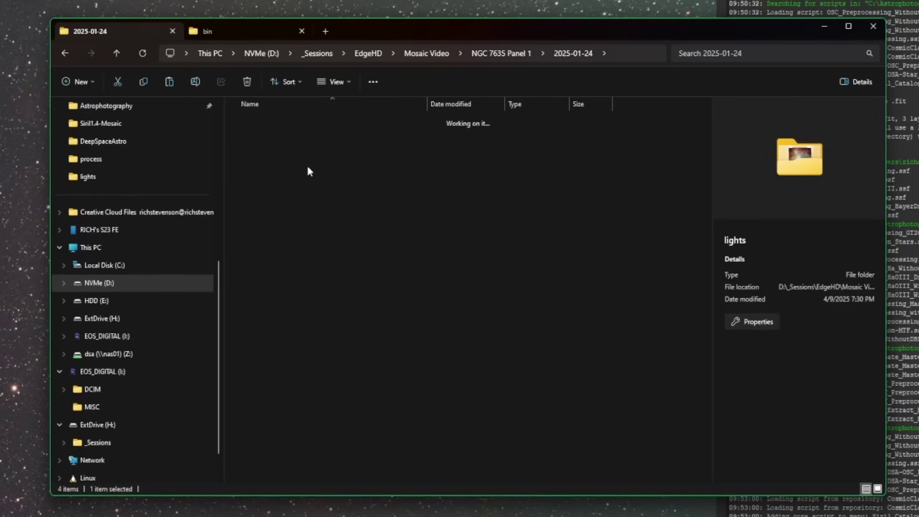
pyautogui.click(574, 53)
pyautogui.doubleClick(285, 151)
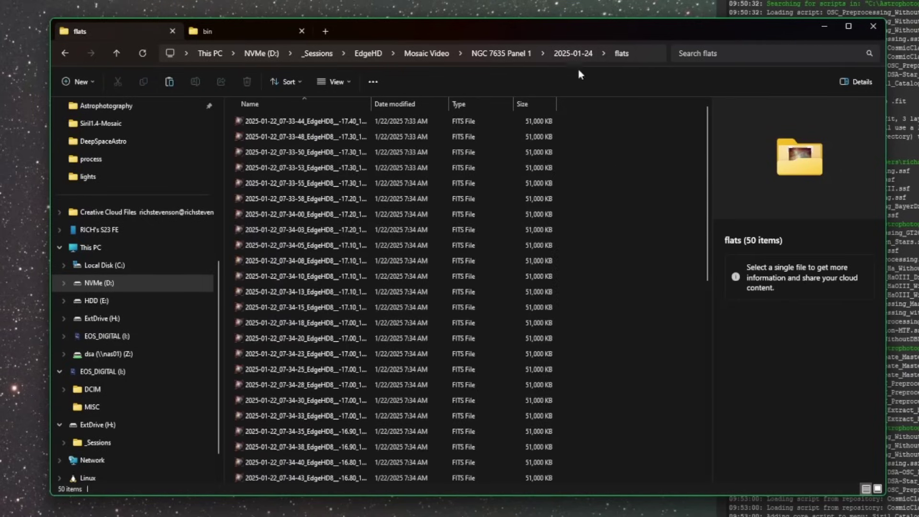
pyautogui.click(575, 53)
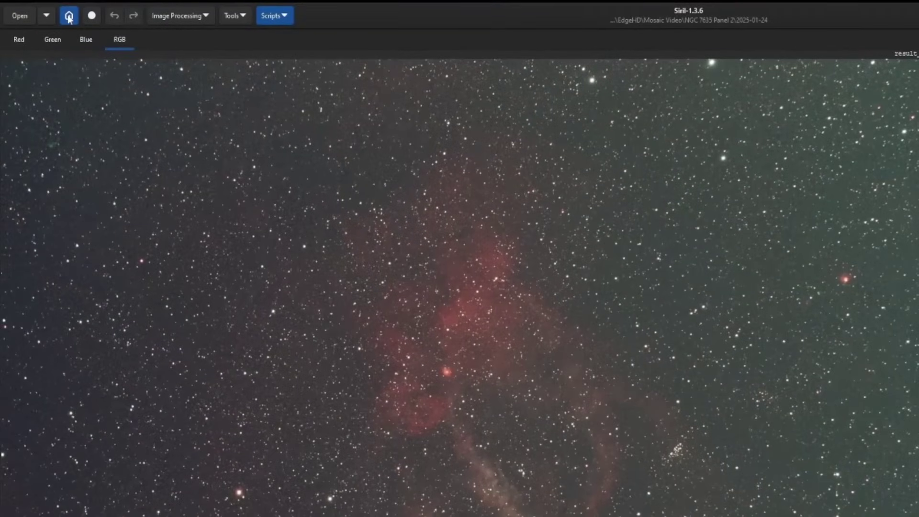
# Set Mosaic Video > NGC 7635 Panel 1 > 2025-01-24 as Siril's working directory
pyautogui.click(69, 17)
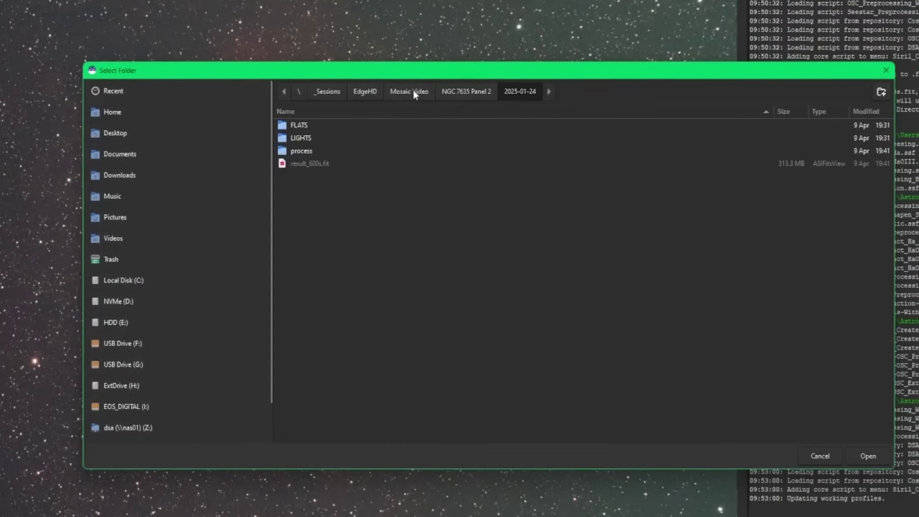
pyautogui.click(411, 91)
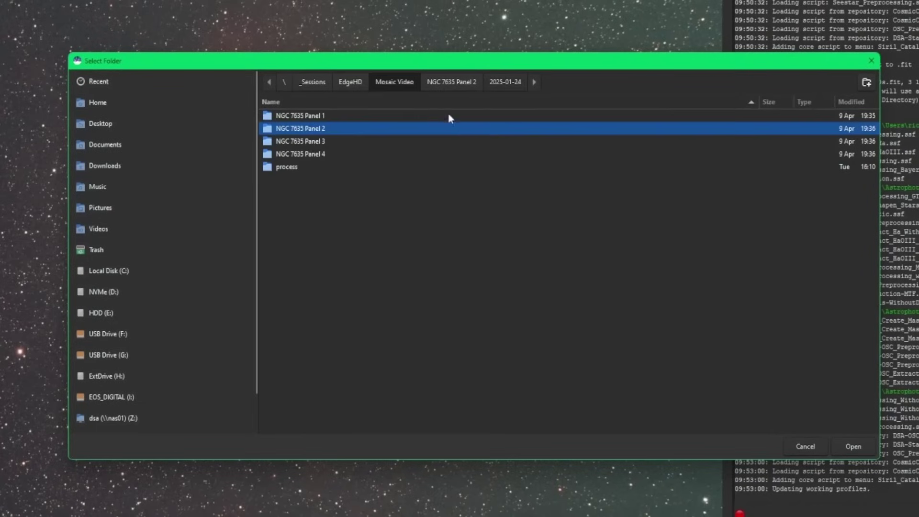
pyautogui.doubleClick(308, 125)
pyautogui.doubleClick(294, 117)
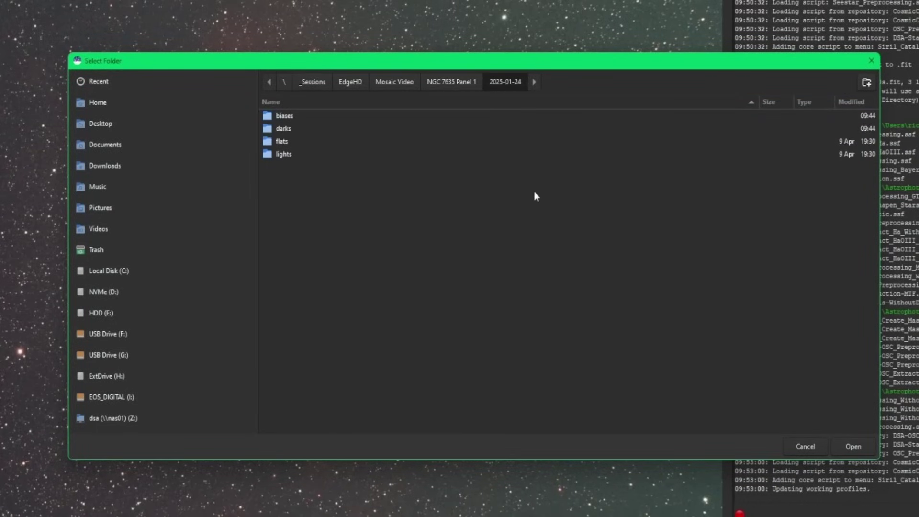
pyautogui.click(854, 446)
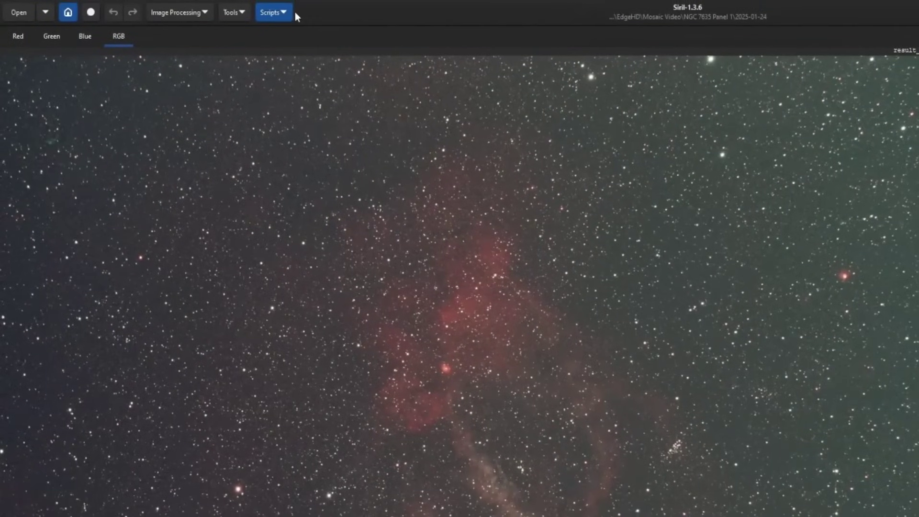
# Run the DSA-OSC_Preprocessing_with_BGE_and_Undistort.ssf script on the Panel 1 session
pyautogui.click(286, 12)
pyautogui.moveTo(291, 32)
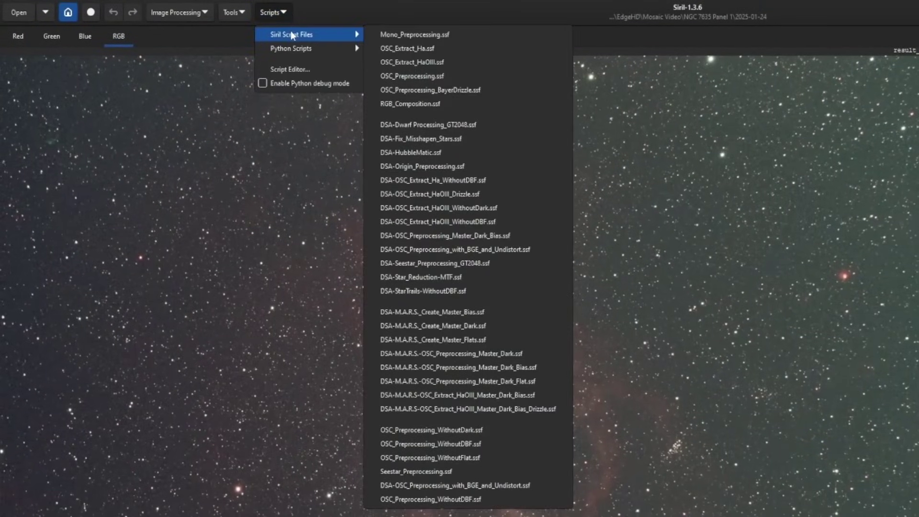
pyautogui.click(554, 486)
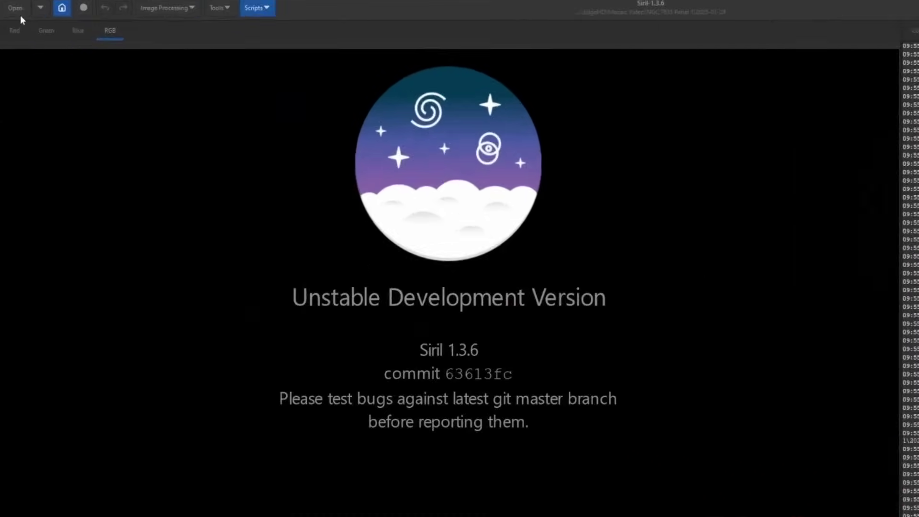
# Open result_840s.fit from Panel 1's 2025-01-24 folder
pyautogui.click(16, 9)
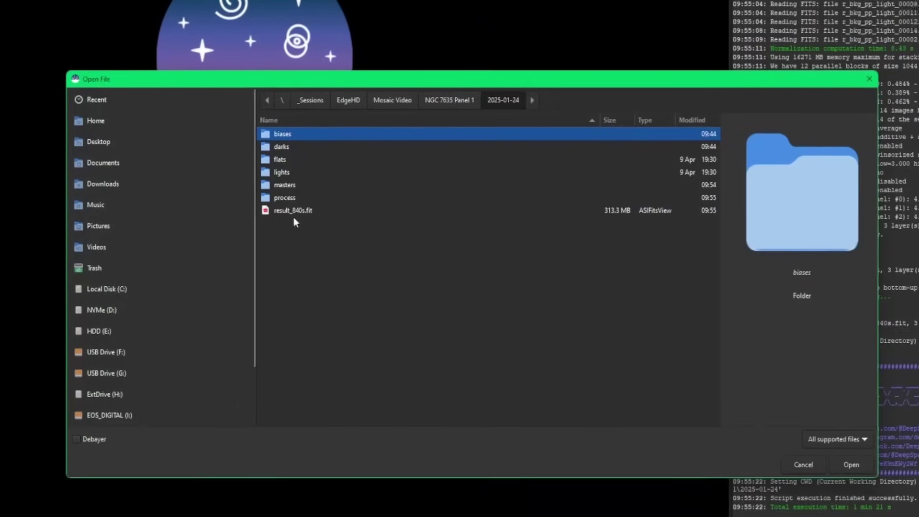
pyautogui.doubleClick(288, 208)
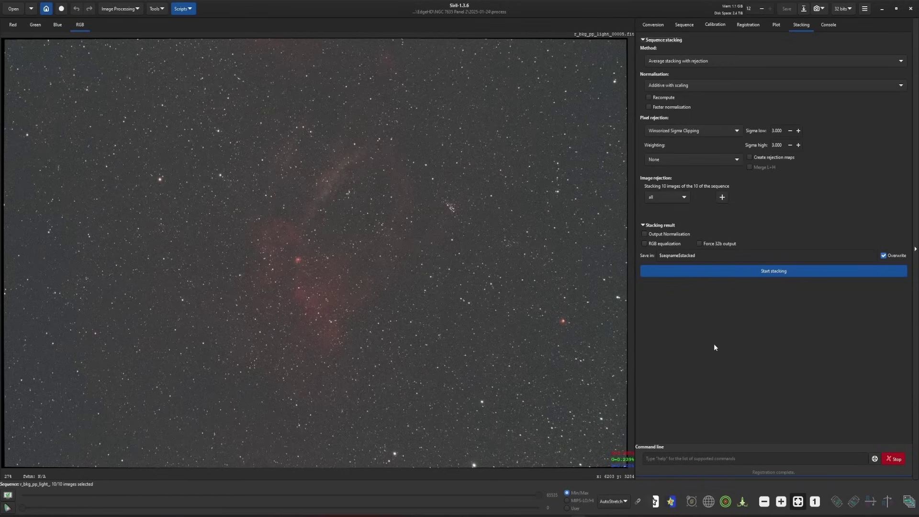
pyautogui.click(189, 8)
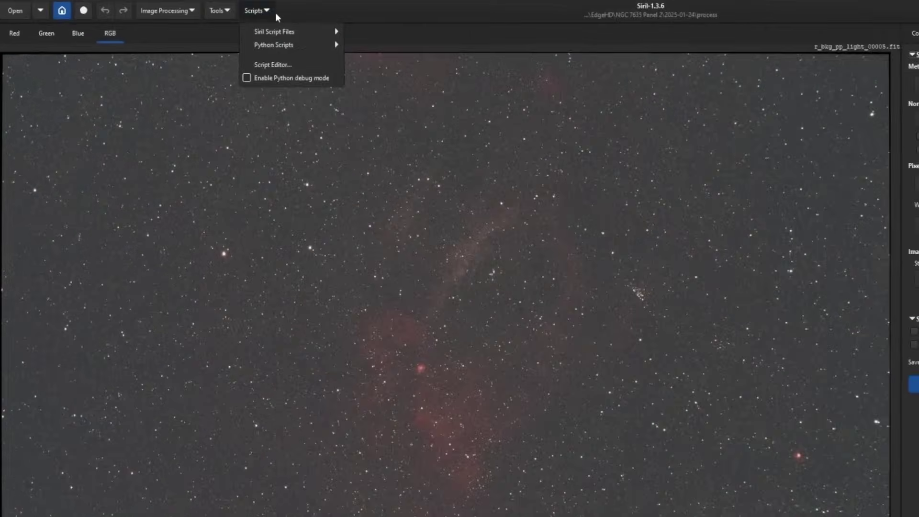
pyautogui.moveTo(198, 23)
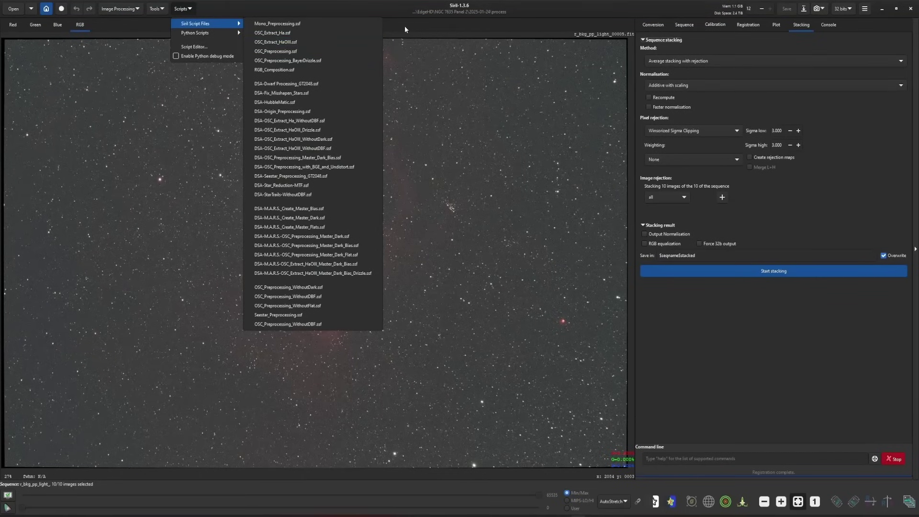
pyautogui.click(405, 28)
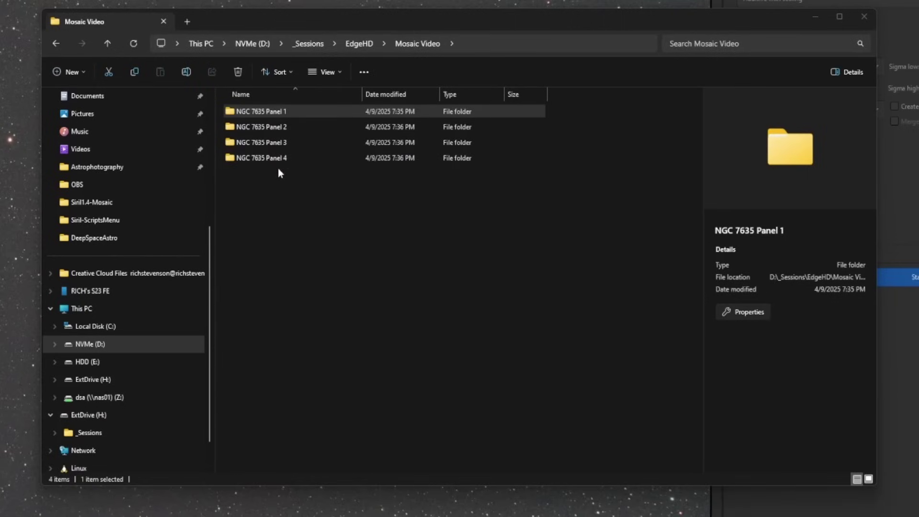
# Create a new folder named 'process' in the Mosaic Video folder
pyautogui.click(297, 249)
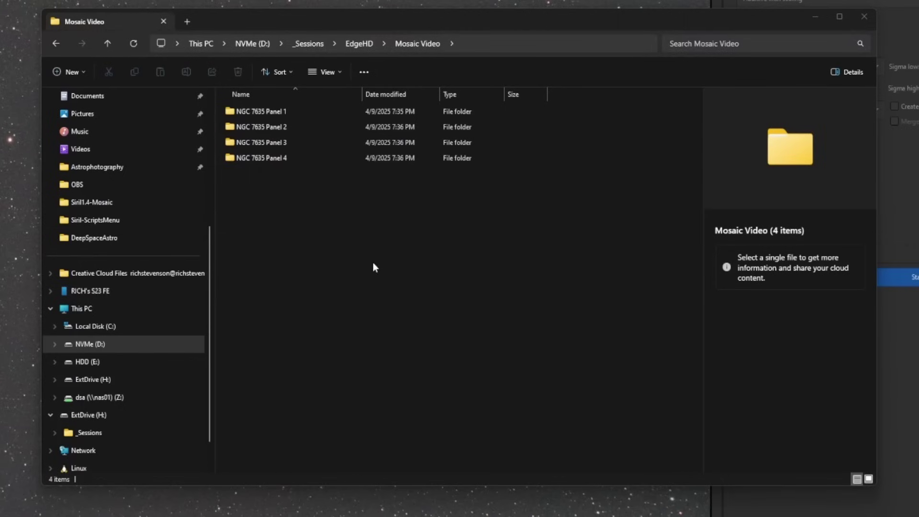
pyautogui.rightClick(320, 248)
pyautogui.moveTo(356, 320)
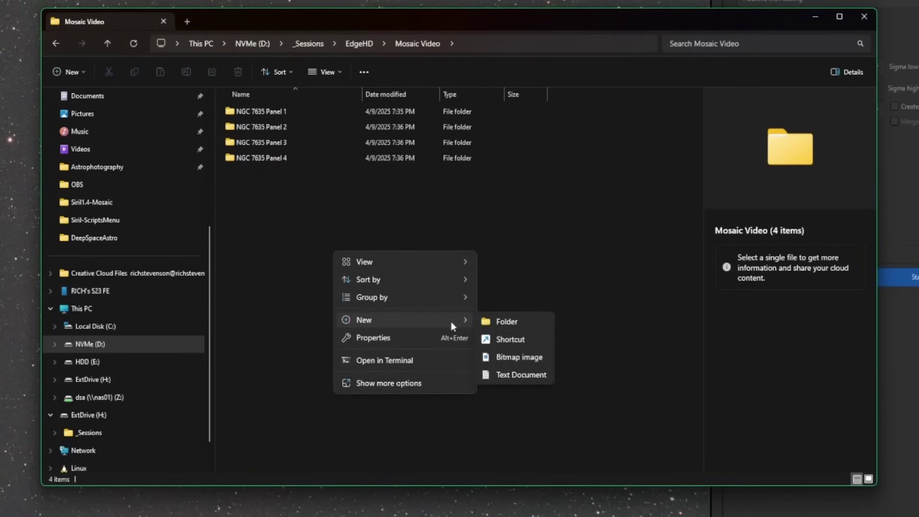
pyautogui.click(490, 323)
pyautogui.write('process')
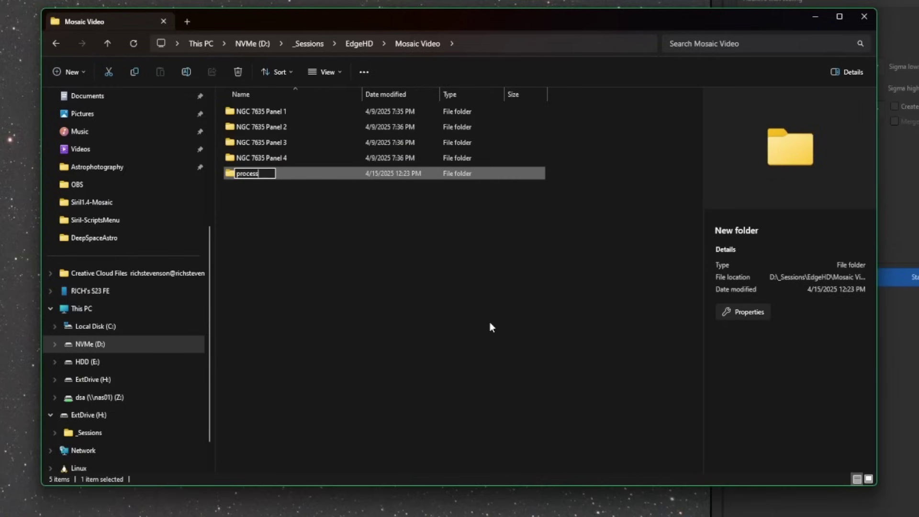
pyautogui.press('Return')
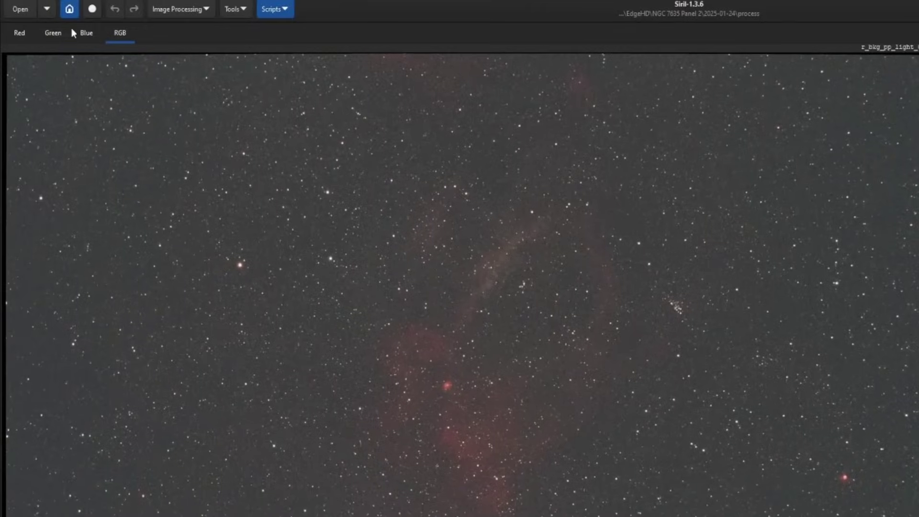
# Set the empty process folder inside Mosaic Video as Siril's working directory
pyautogui.click(69, 10)
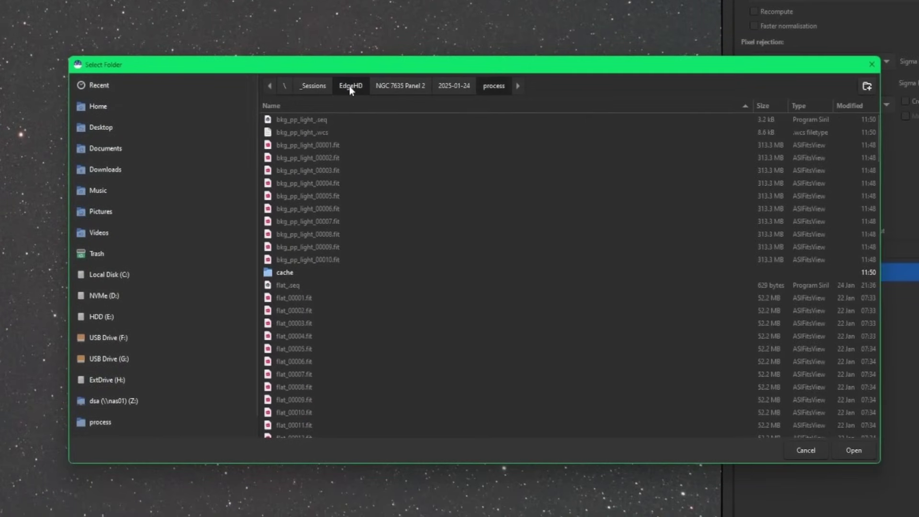
pyautogui.click(467, 156)
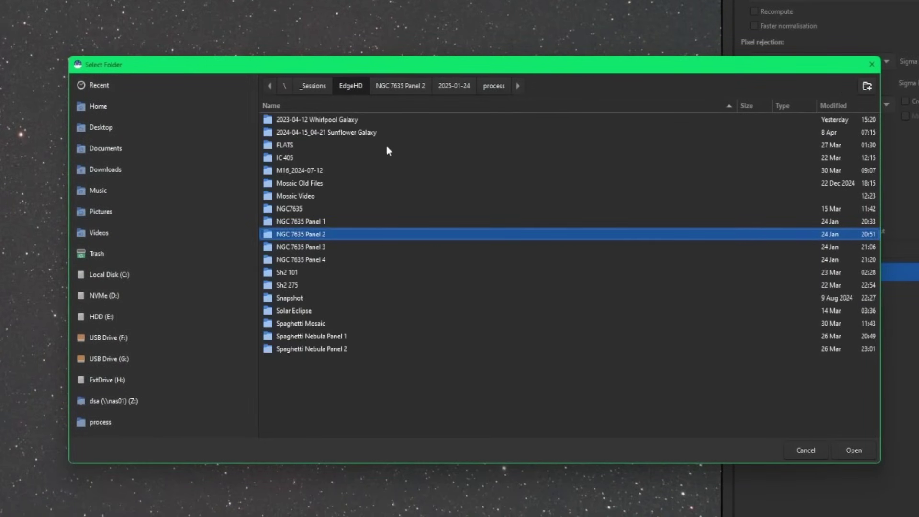
pyautogui.doubleClick(314, 197)
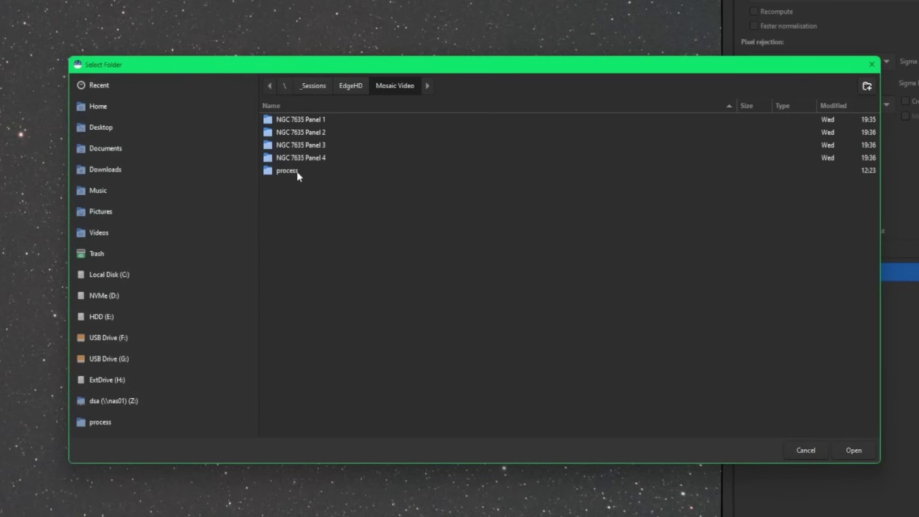
pyautogui.doubleClick(297, 172)
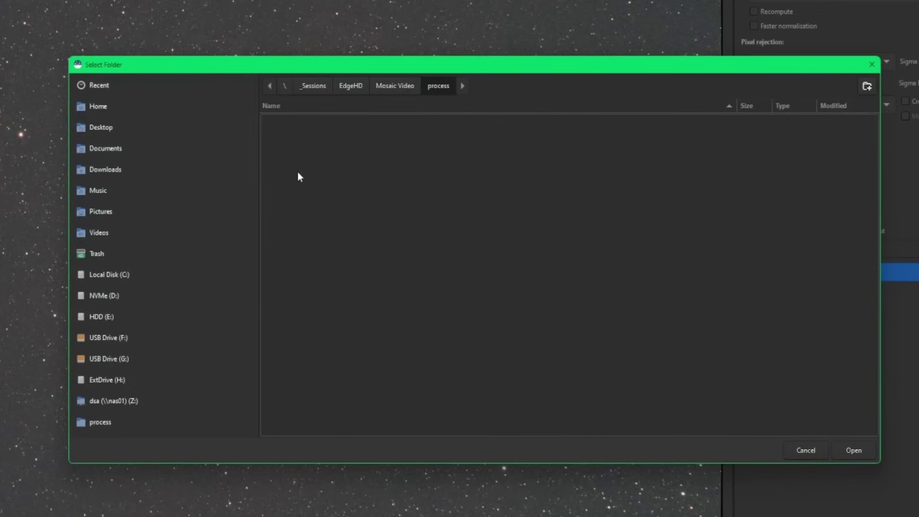
pyautogui.click(854, 450)
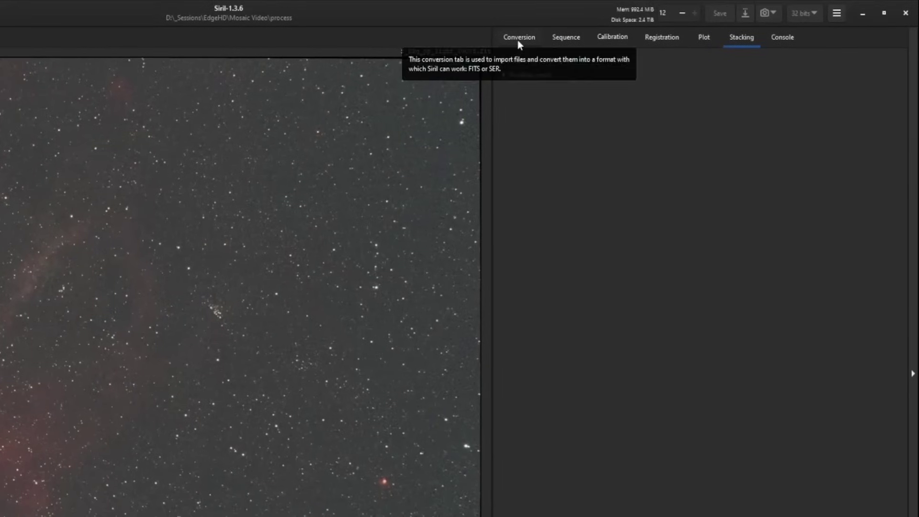
# Add Panel 1's stacked result_840s.fit to the conversion source list
pyautogui.click(518, 42)
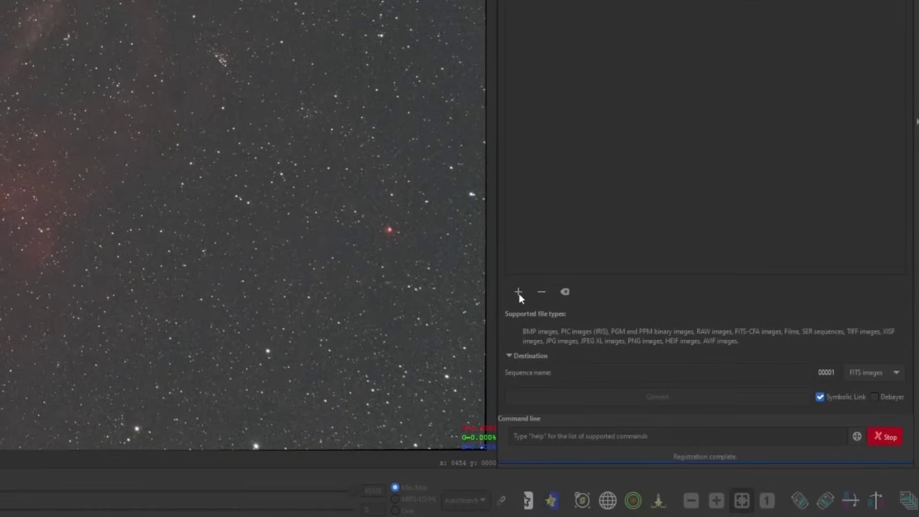
pyautogui.click(518, 292)
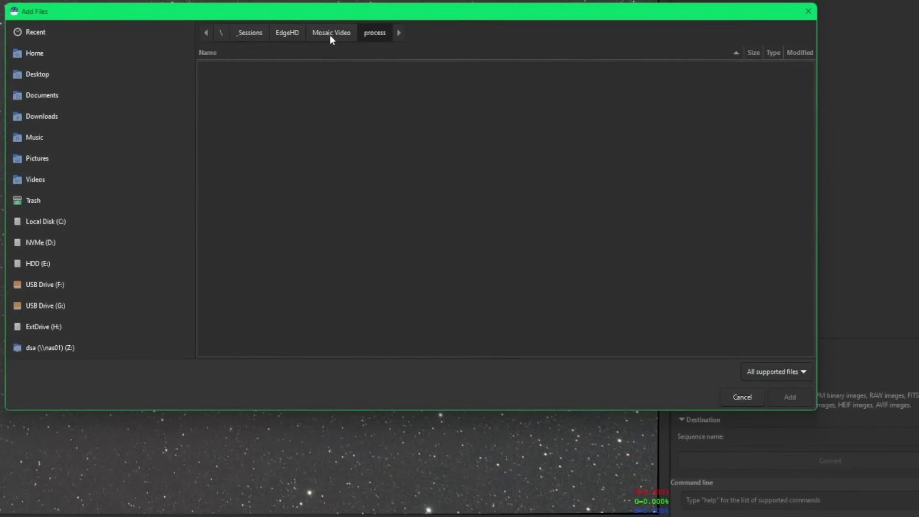
pyautogui.click(329, 34)
pyautogui.doubleClick(260, 68)
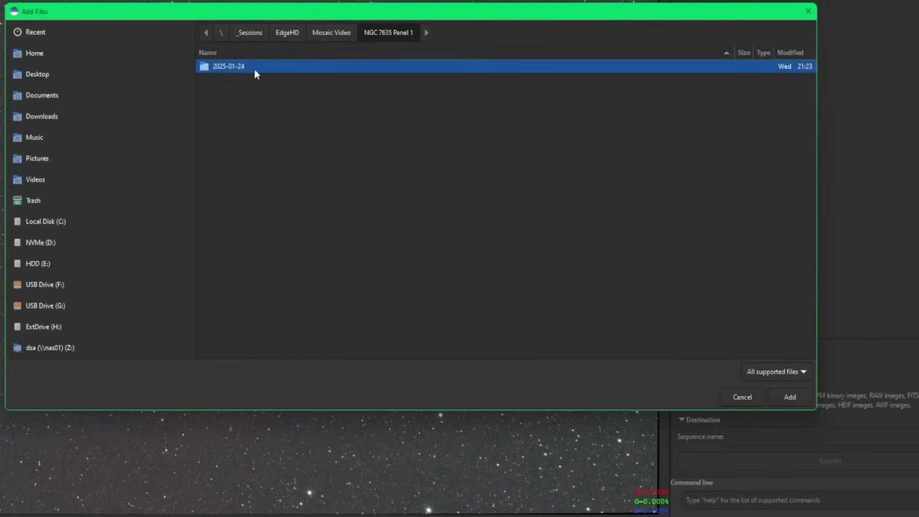
pyautogui.doubleClick(252, 68)
pyautogui.click(275, 106)
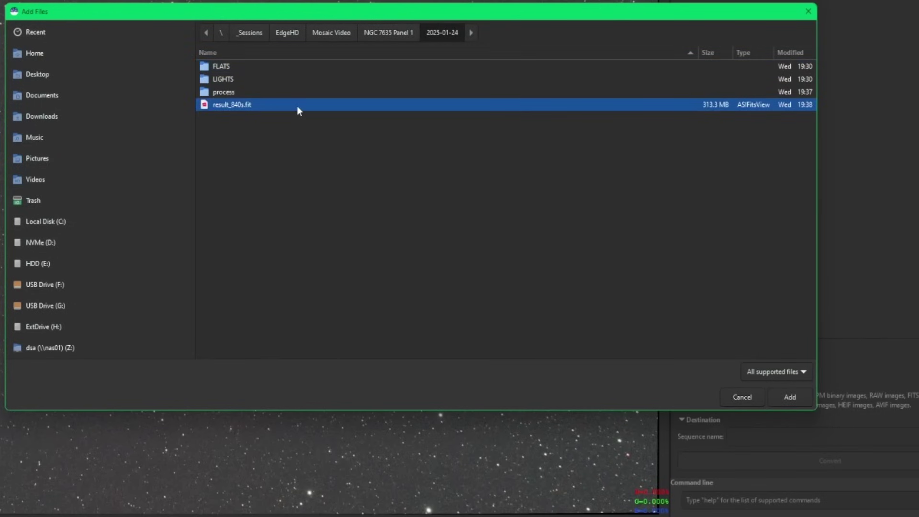
pyautogui.doubleClick(295, 105)
pyautogui.click(691, 355)
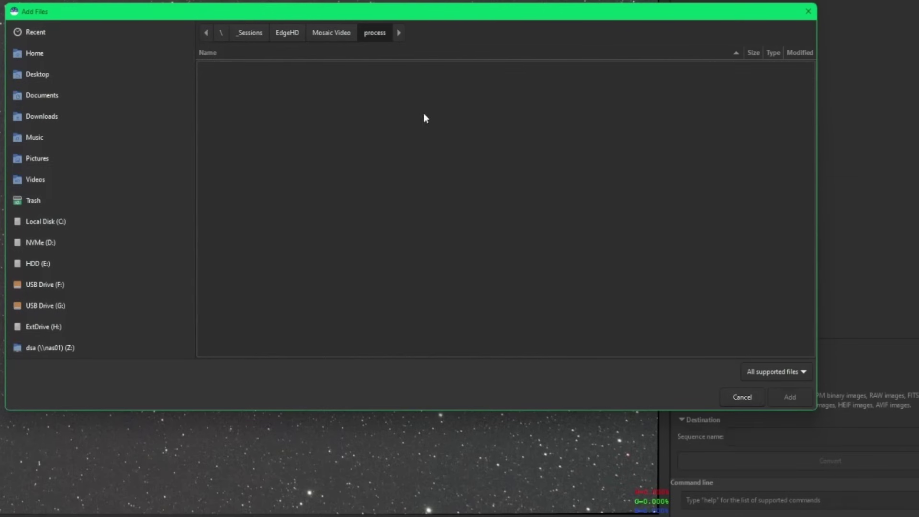
# Add Panel 2's result_600s.fit, then convert the files into a sequence named 'mosaic'
pyautogui.click(332, 32)
pyautogui.doubleClick(229, 68)
pyautogui.doubleClick(229, 68)
pyautogui.click(240, 105)
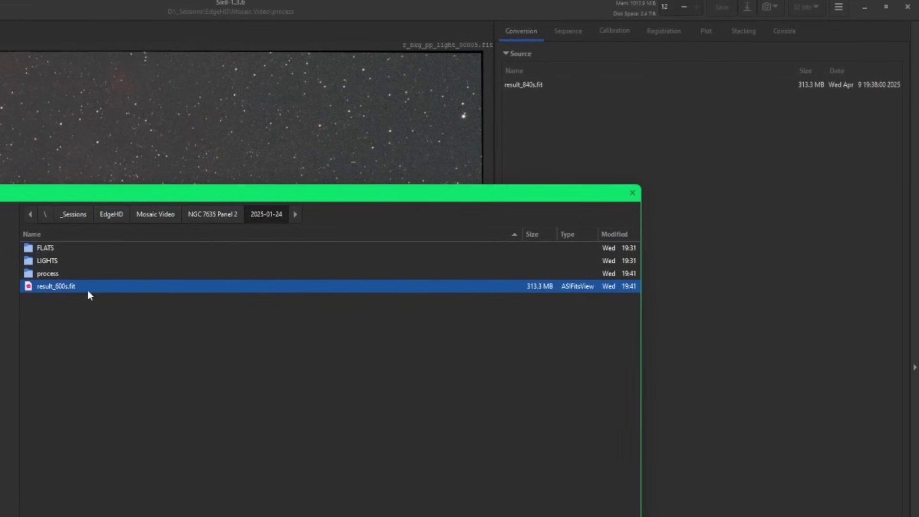
pyautogui.doubleClick(240, 106)
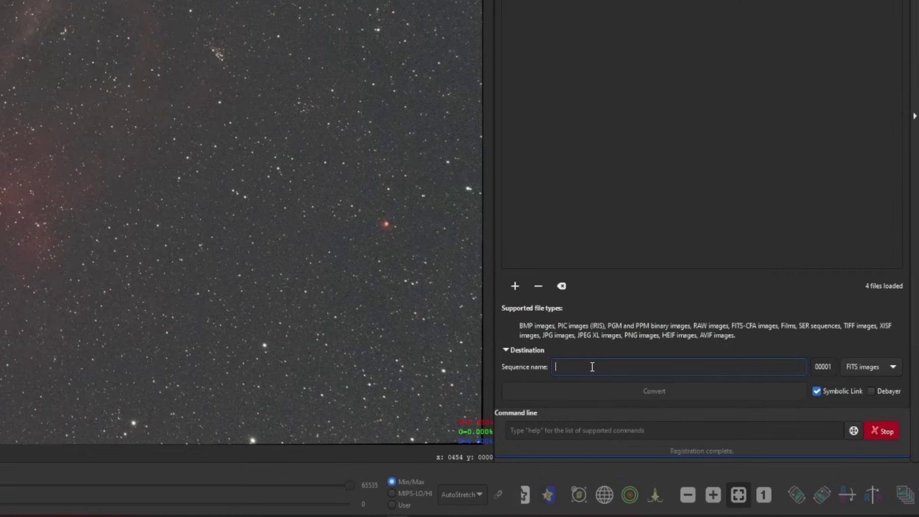
pyautogui.write('mosaic')
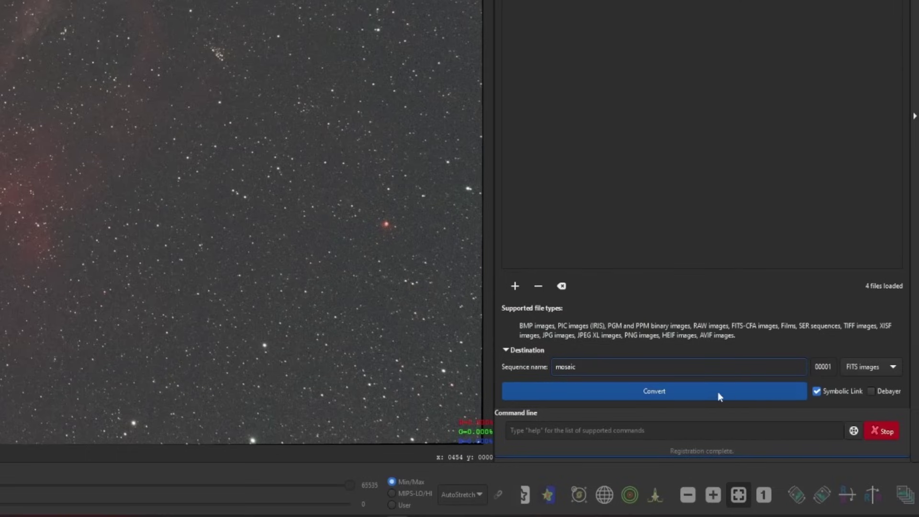
pyautogui.click(662, 393)
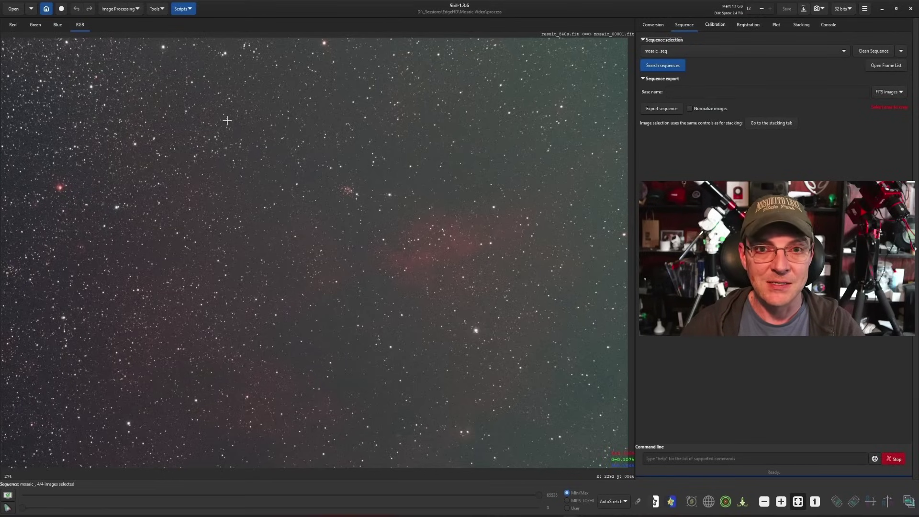
# Run the Image Plate Solver on all mosaic_ images with Solve whole sequence ticked
pyautogui.click(162, 8)
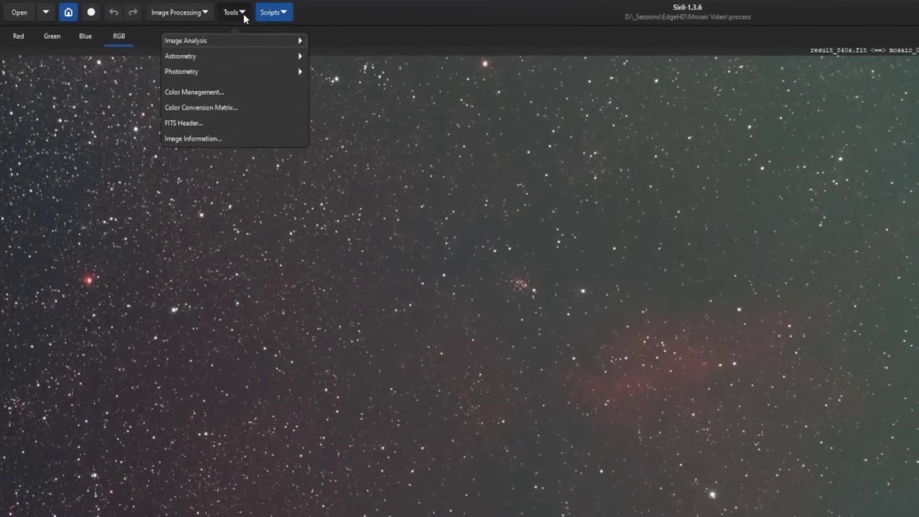
pyautogui.click(249, 58)
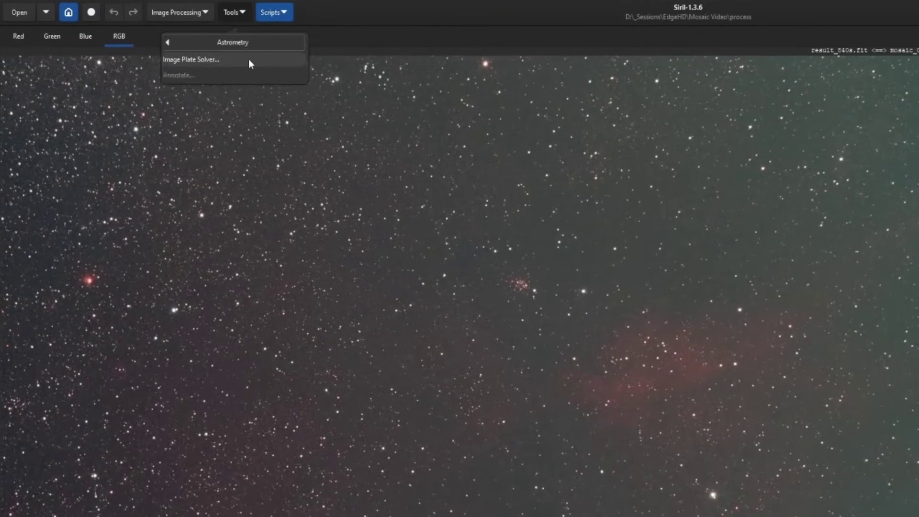
pyautogui.click(214, 59)
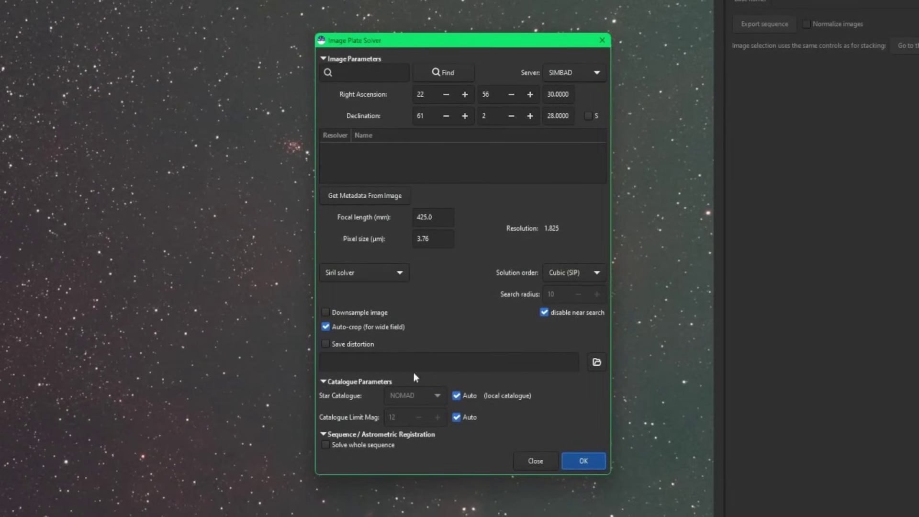
pyautogui.click(325, 445)
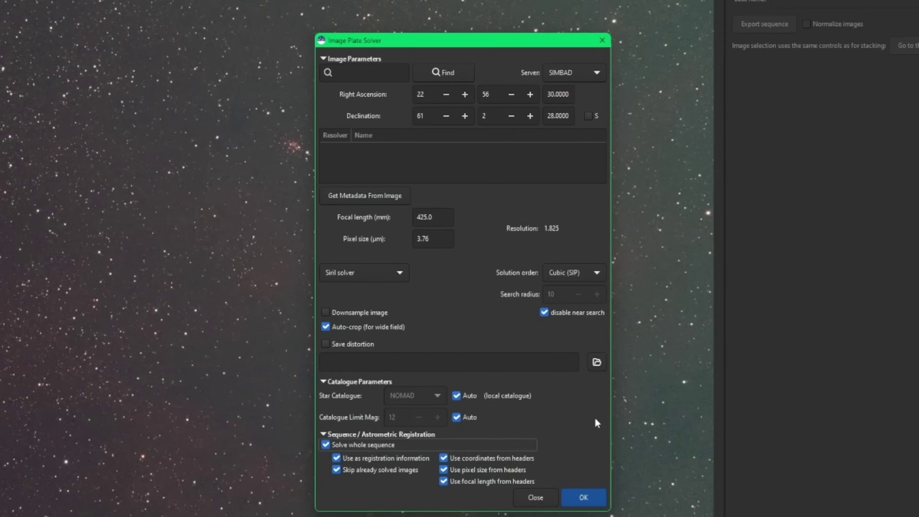
pyautogui.click(584, 498)
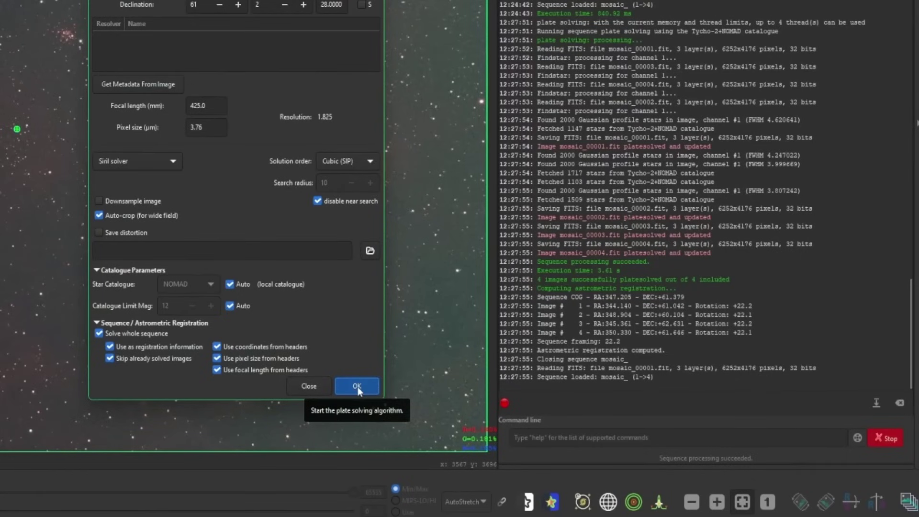
pyautogui.click(323, 390)
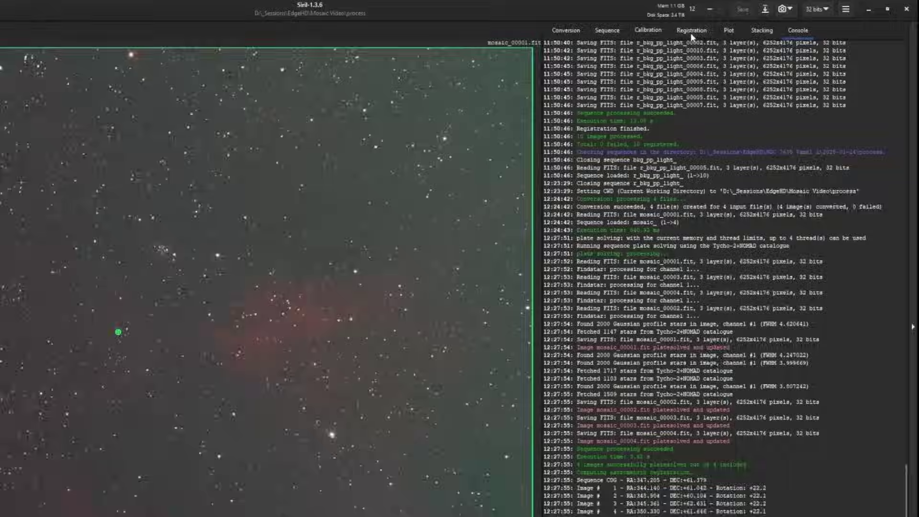
# Choose Apply Existing Registration with maximum framing and estimate the 11415 x 7759 output
pyautogui.click(748, 26)
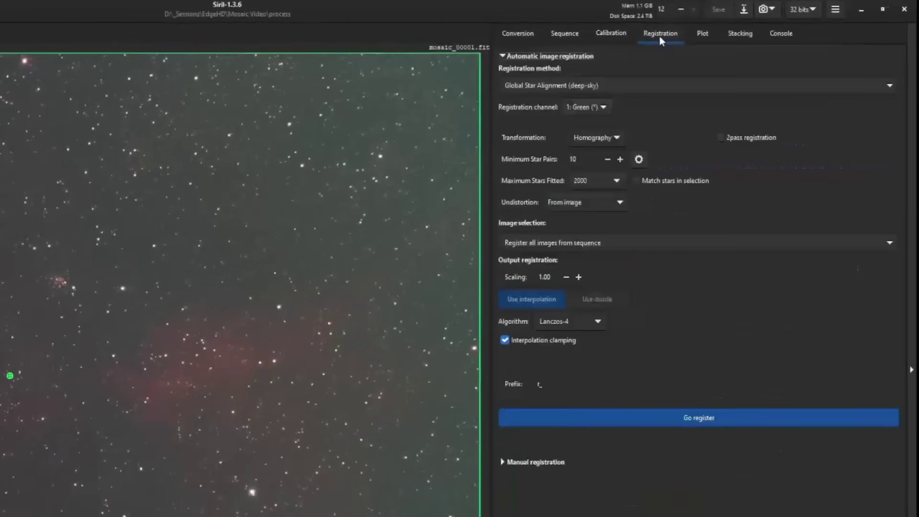
pyautogui.click(603, 87)
pyautogui.click(583, 166)
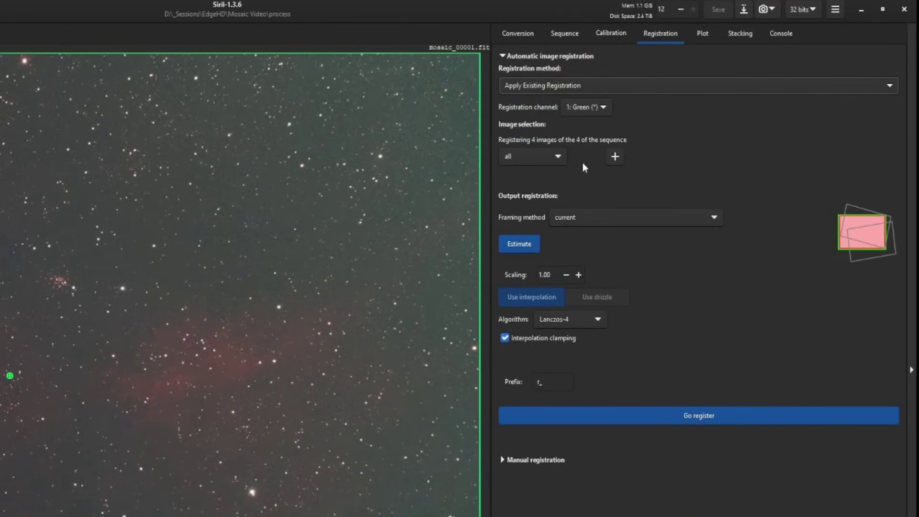
pyautogui.click(598, 213)
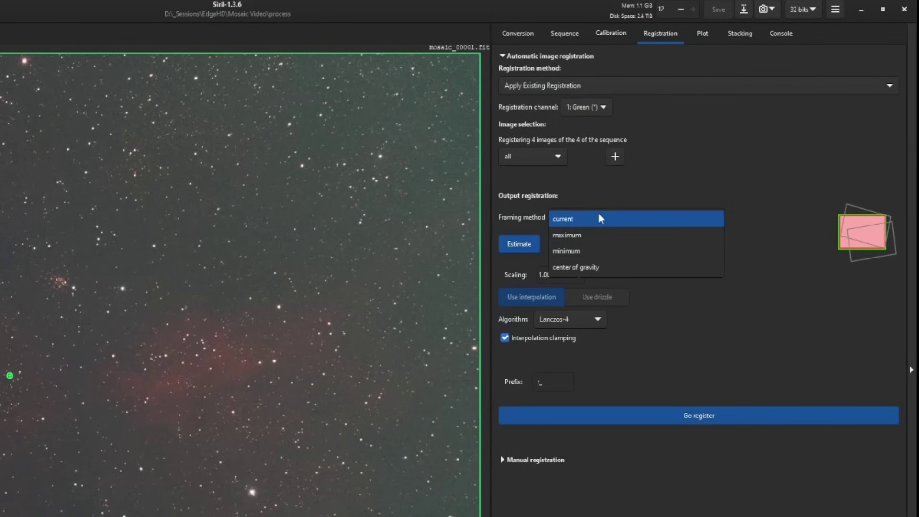
pyautogui.click(615, 235)
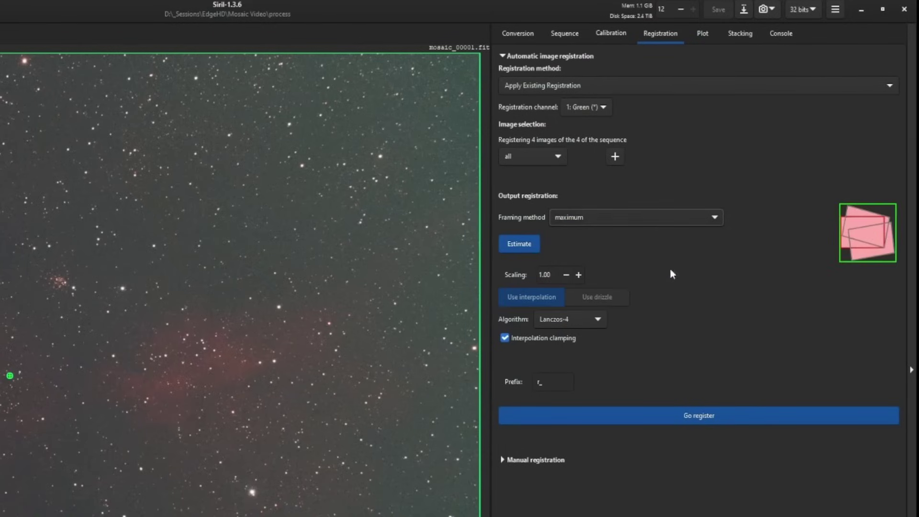
pyautogui.click(519, 244)
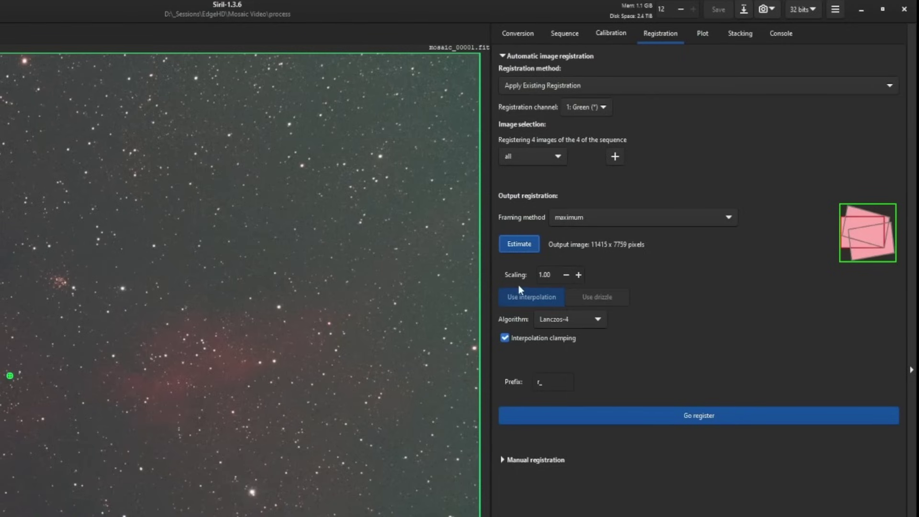
# Estimate the output at 0.50 scaling, then set scaling back to 1.00 and re-estimate
pyautogui.click(567, 277)
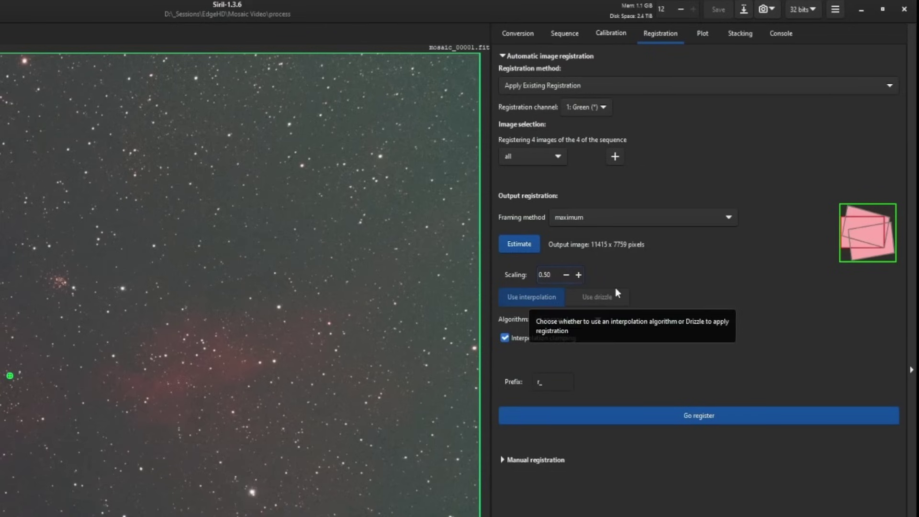
pyautogui.click(519, 243)
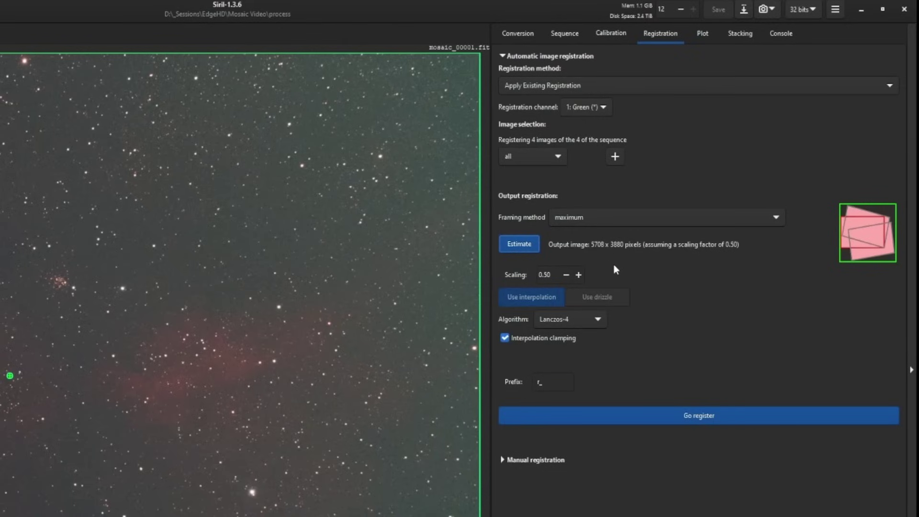
pyautogui.click(579, 275)
pyautogui.click(579, 275)
pyautogui.click(579, 274)
pyautogui.click(579, 275)
pyautogui.click(580, 275)
pyautogui.click(530, 245)
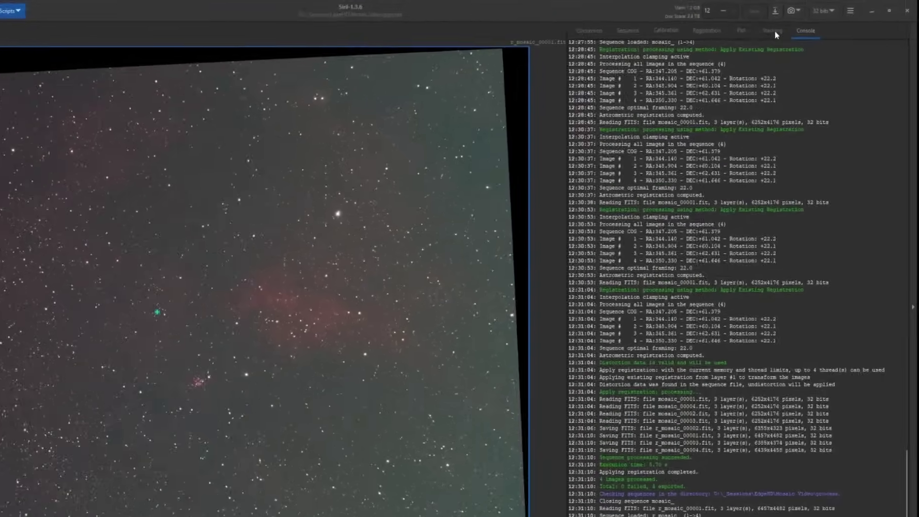
# Set stacking to No rejection, enter a Borders feathering width, and enable RGB equalization
pyautogui.click(801, 24)
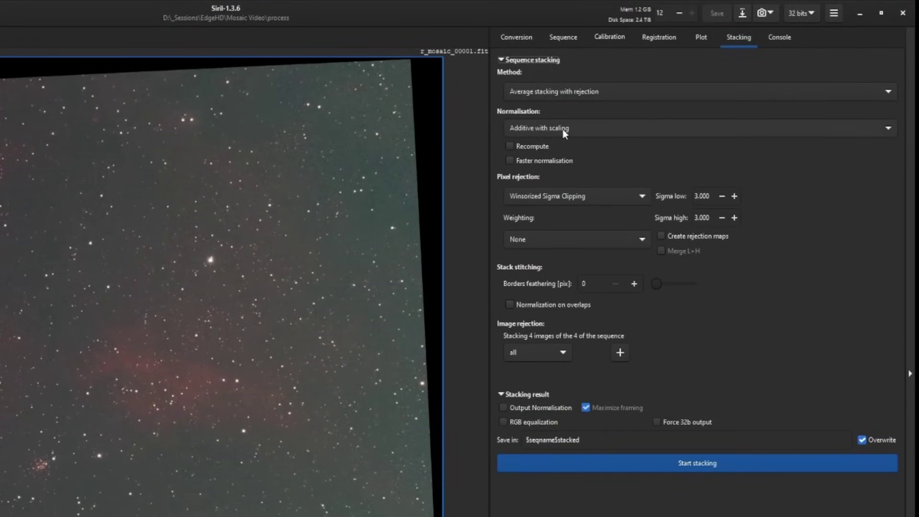
pyautogui.click(643, 193)
pyautogui.click(540, 113)
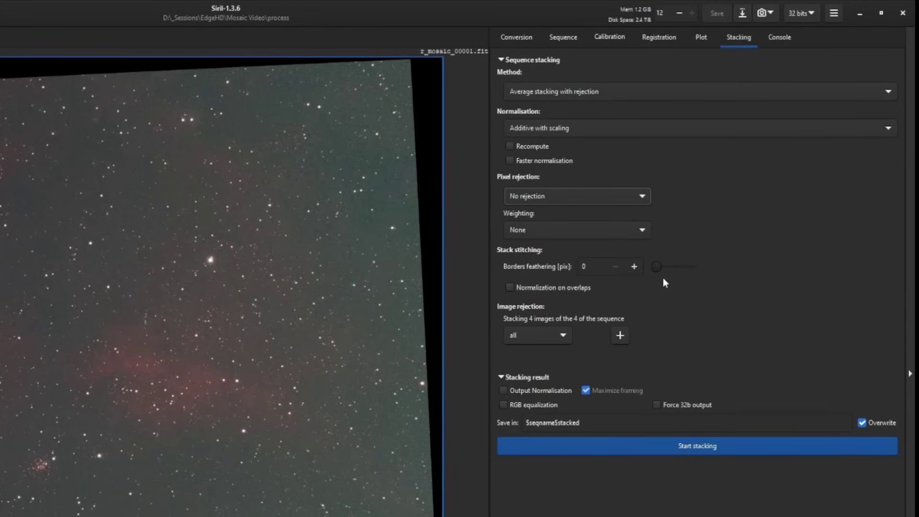
pyautogui.doubleClick(595, 269)
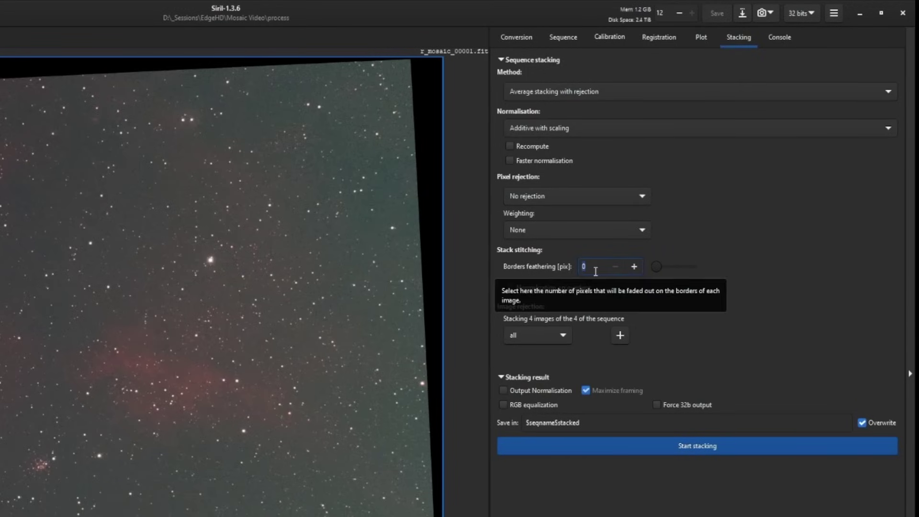
pyautogui.write('50')
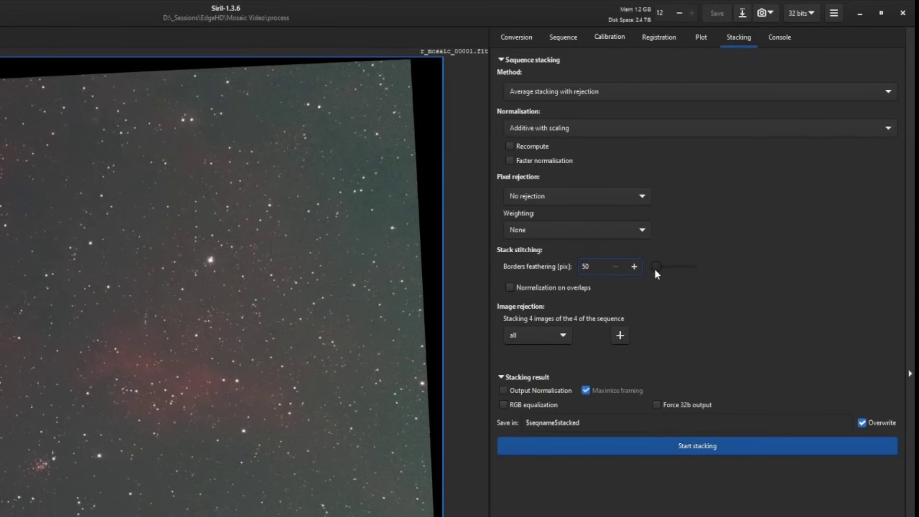
pyautogui.moveTo(655, 269); pyautogui.dragTo(558, 263)
pyautogui.write('50')
pyautogui.click(503, 405)
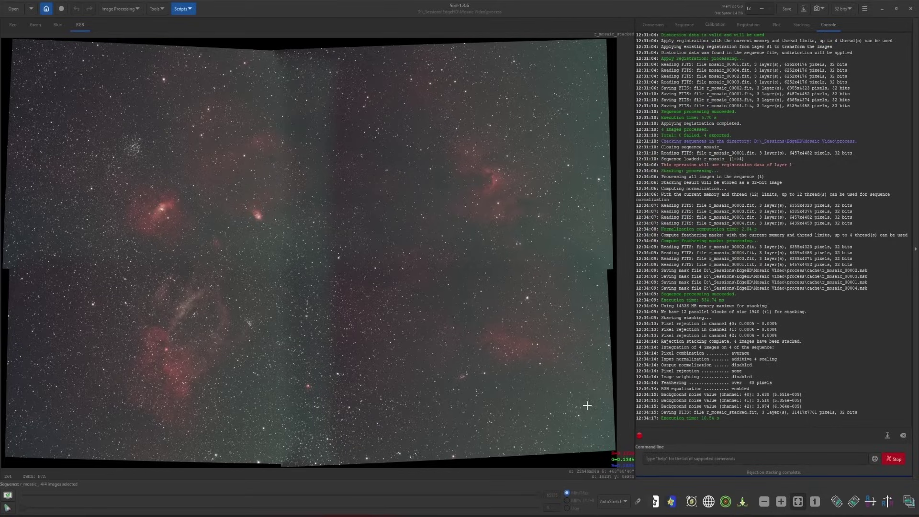
# Enable Normalization on overlaps and restack the mosaic
pyautogui.click(801, 24)
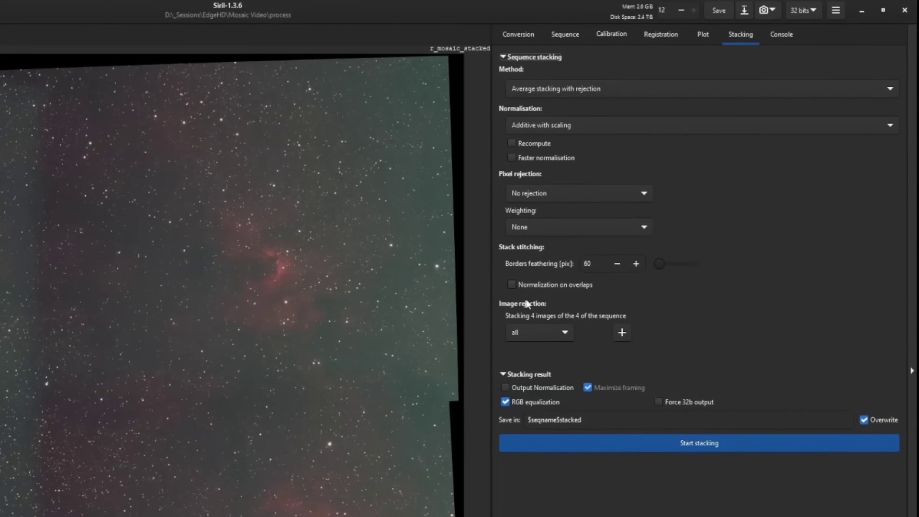
pyautogui.click(649, 192)
pyautogui.click(670, 440)
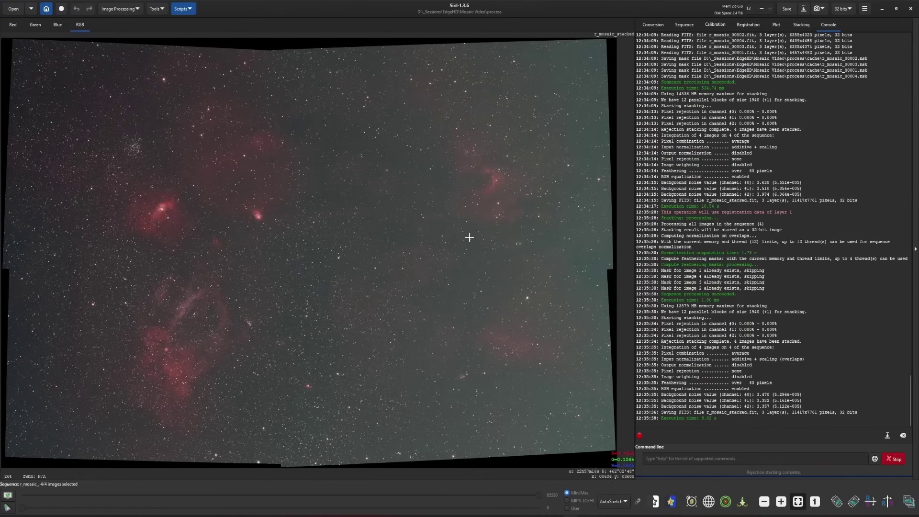
# Edit the Borders feathering value and stack the mosaic once more
pyautogui.click(800, 26)
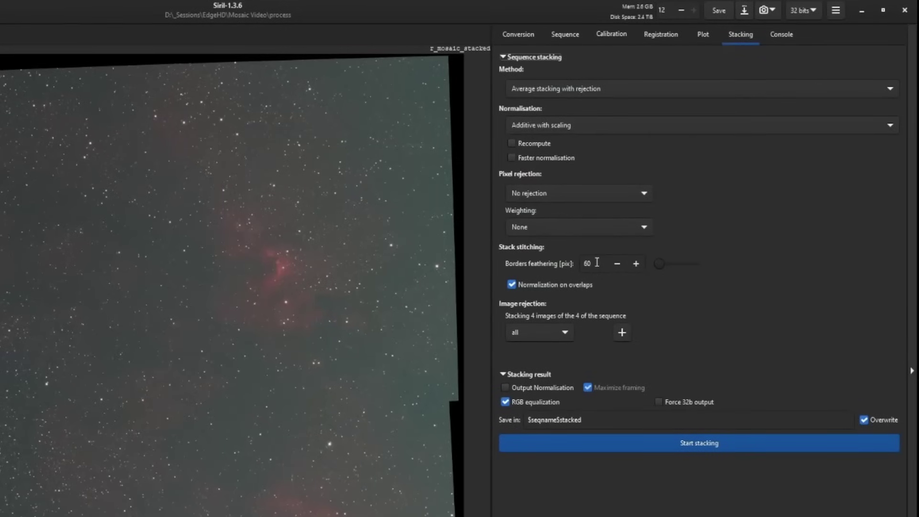
pyautogui.click(599, 266)
pyautogui.click(671, 442)
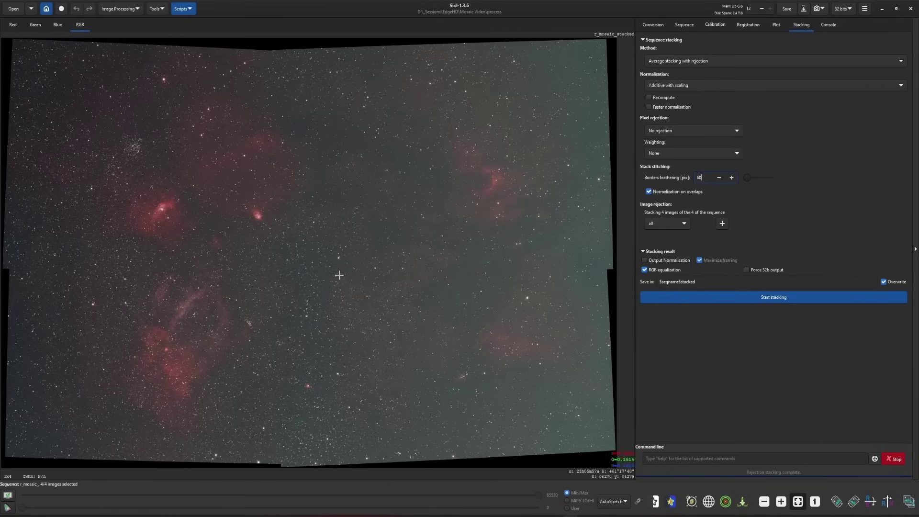
# Select the area inside the black borders and crop the mosaic to it
pyautogui.moveTo(19, 53); pyautogui.dragTo(601, 442)
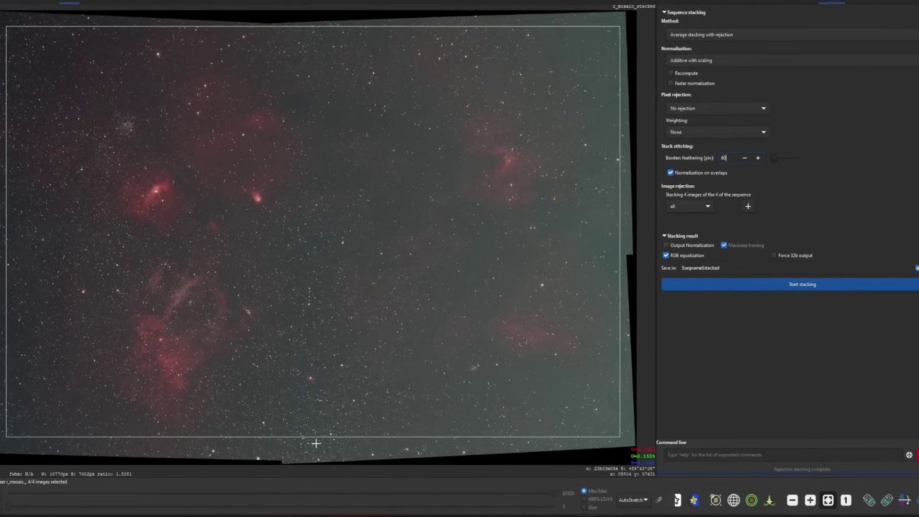
pyautogui.rightClick(325, 328)
pyautogui.moveTo(352, 394)
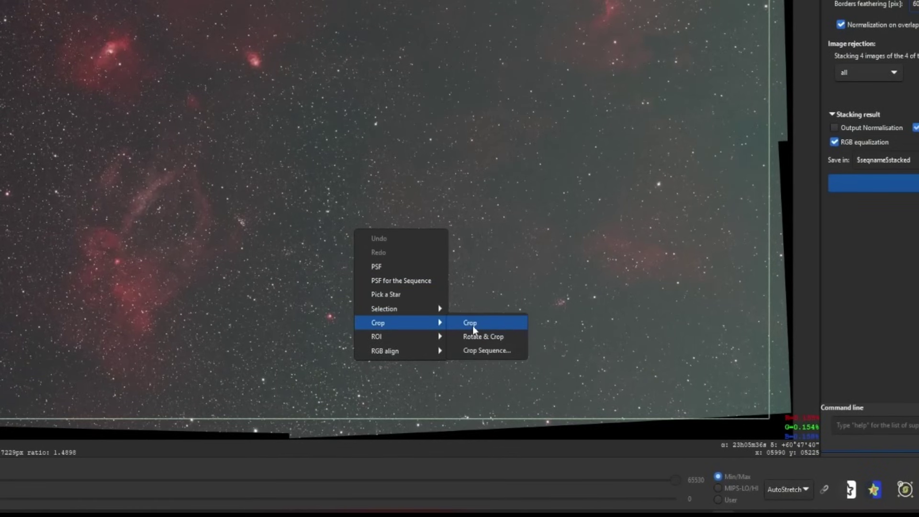
pyautogui.click(475, 324)
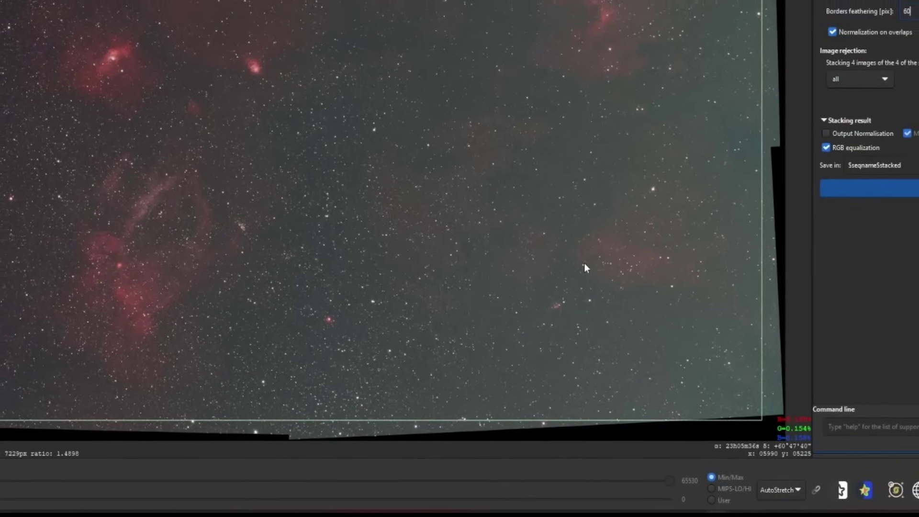